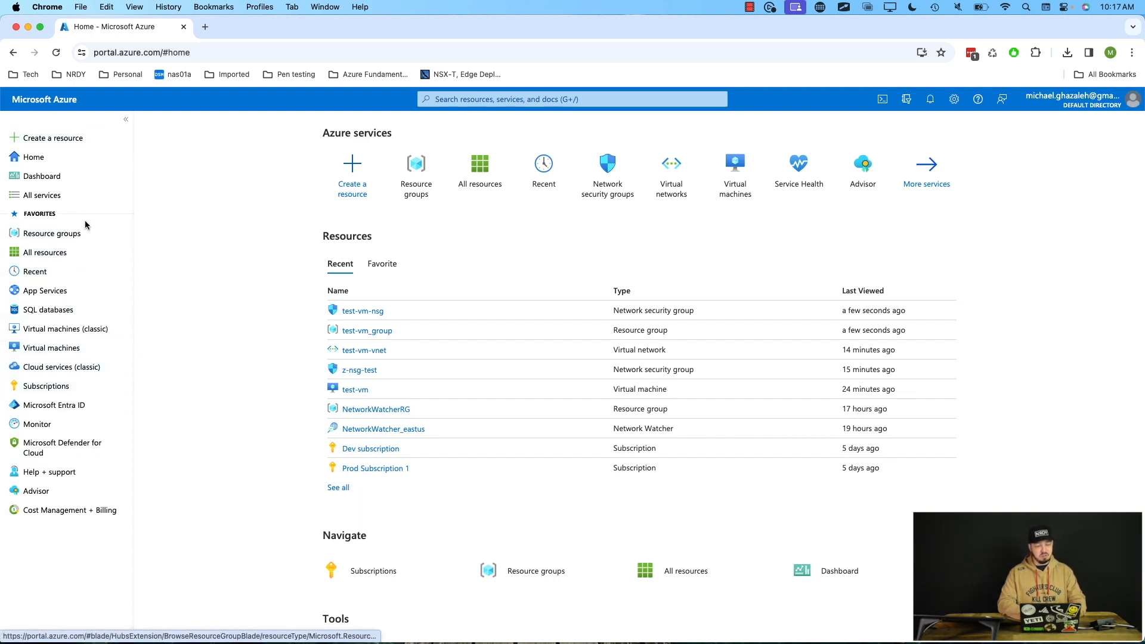
# Filter the full list of Azure services for virtual ma.
pyautogui.moveTo(49, 242)
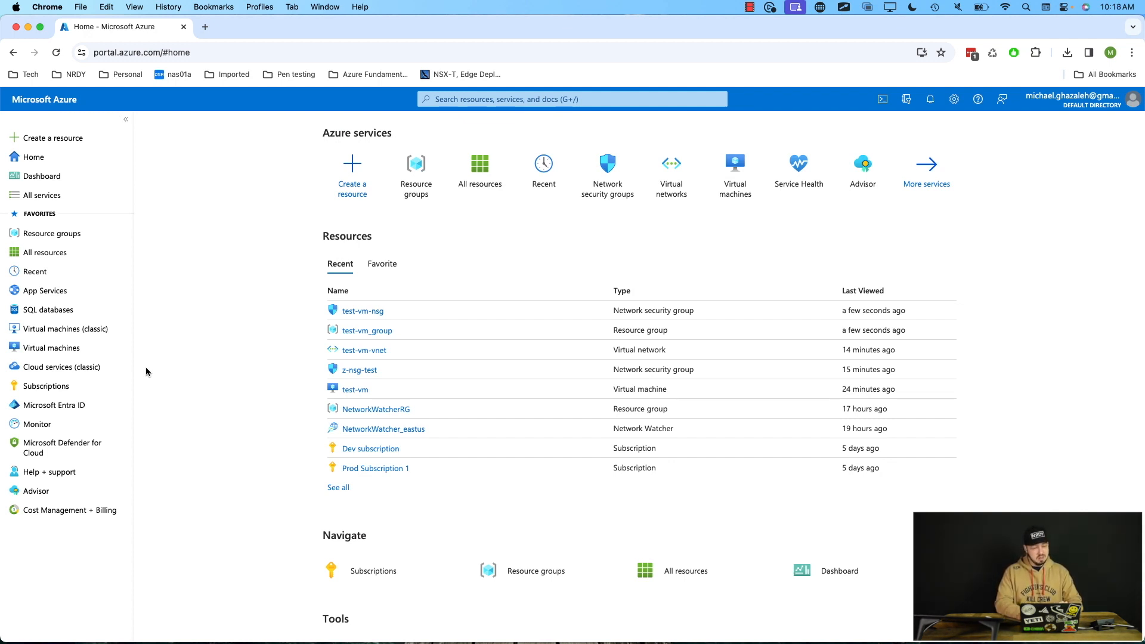
pyautogui.click(55, 202)
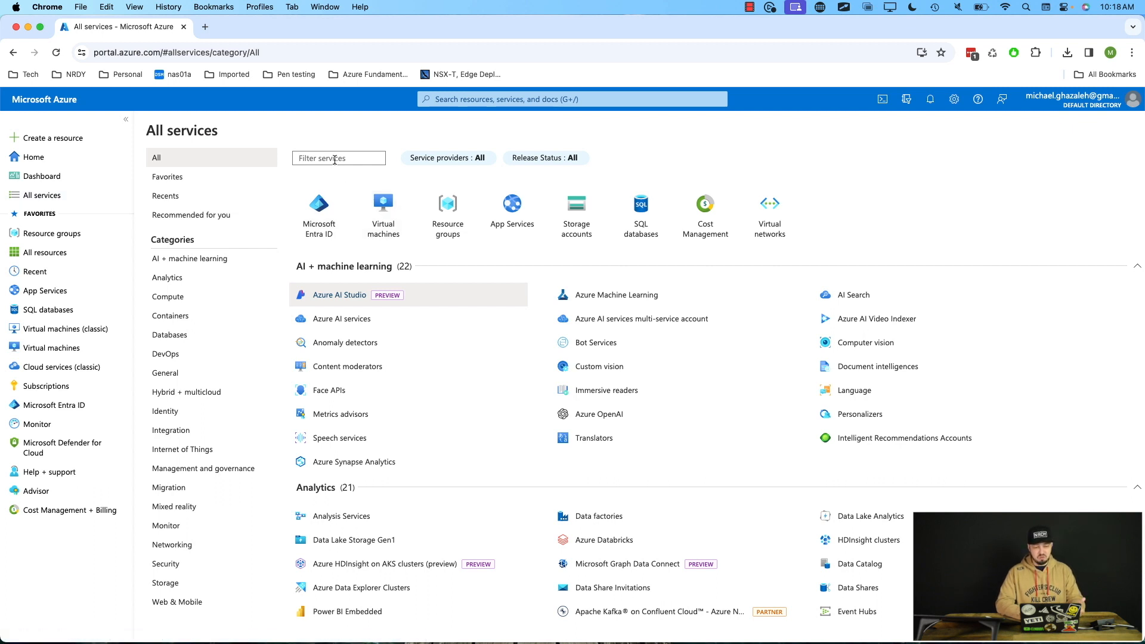
pyautogui.click(335, 160)
pyautogui.write('vir')
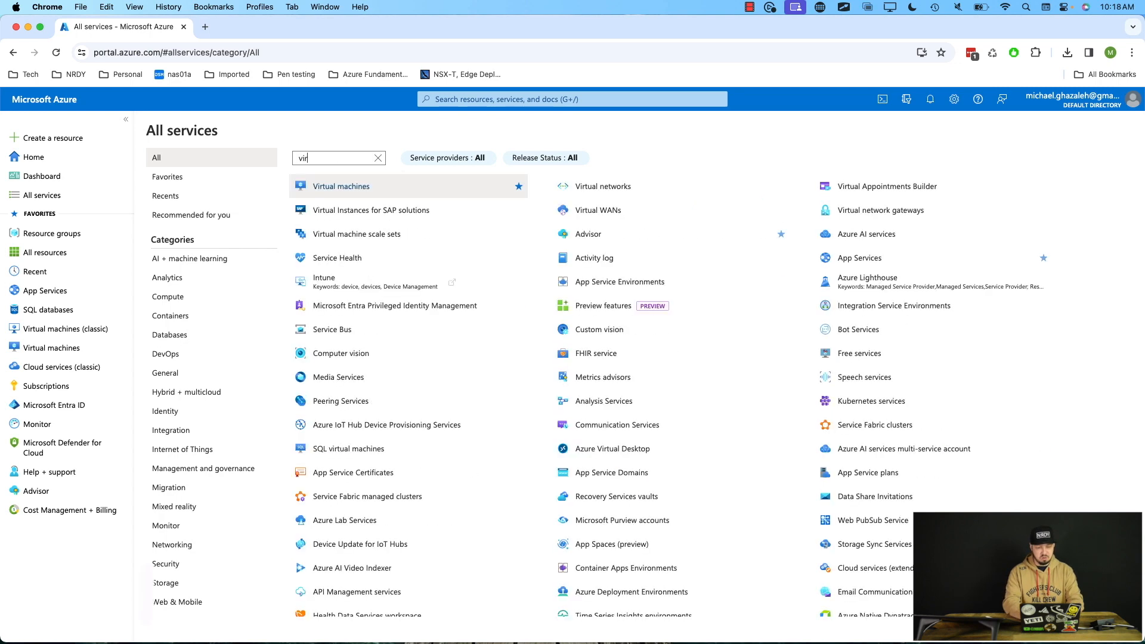
pyautogui.write('tual ma')
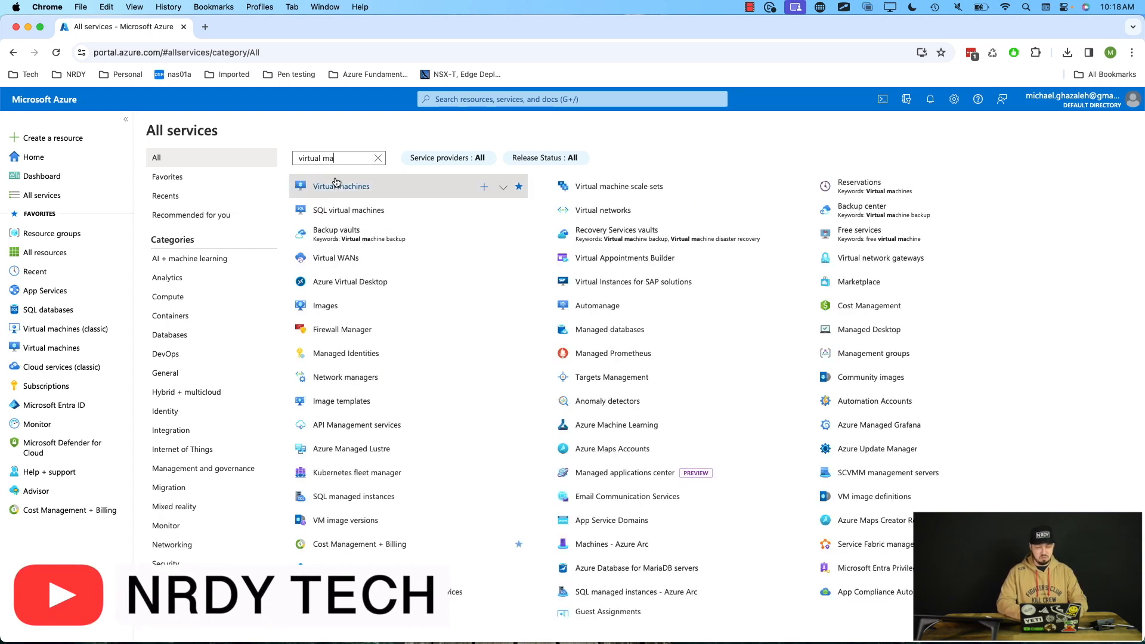
pyautogui.moveTo(336, 187)
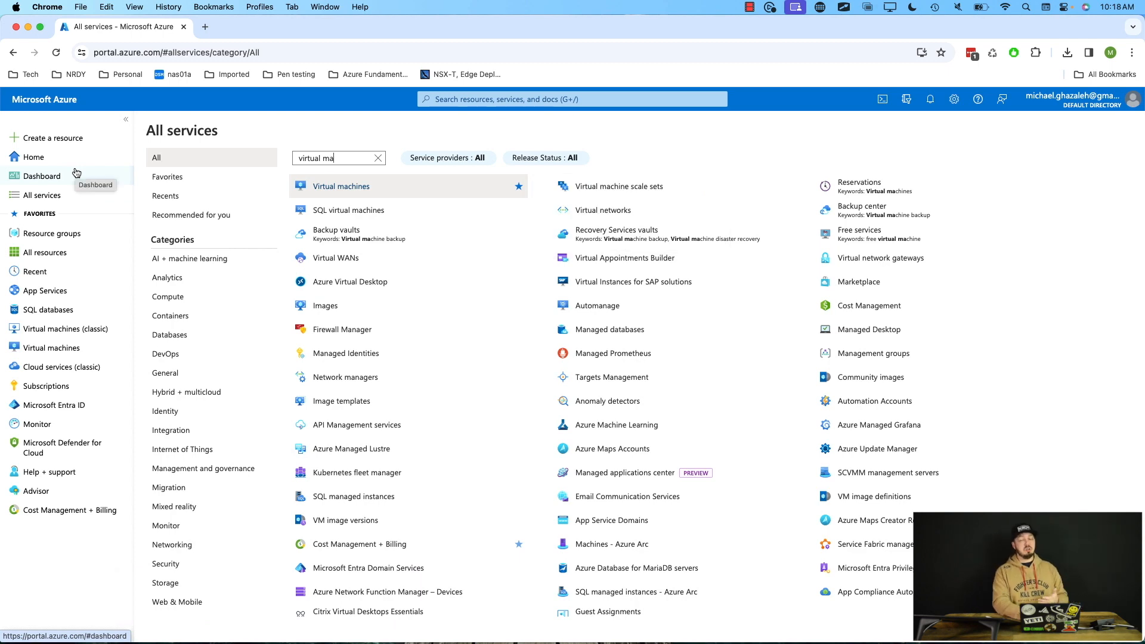
# Search the portal for virtual machine and open the Virtual machines service.
pyautogui.click(471, 100)
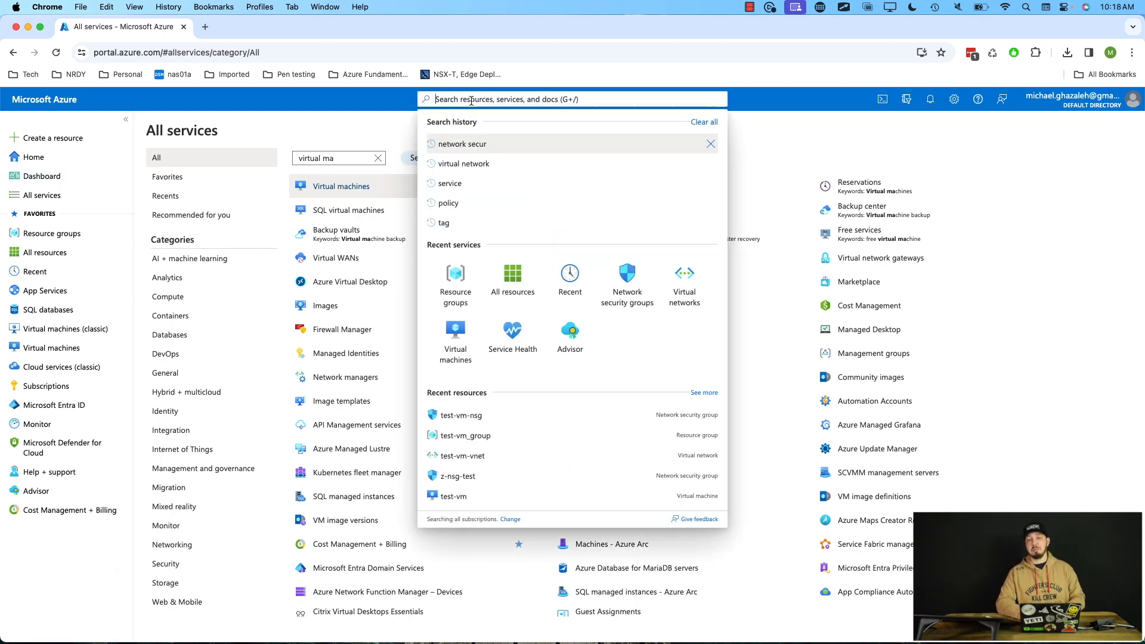
pyautogui.write('virtual machine')
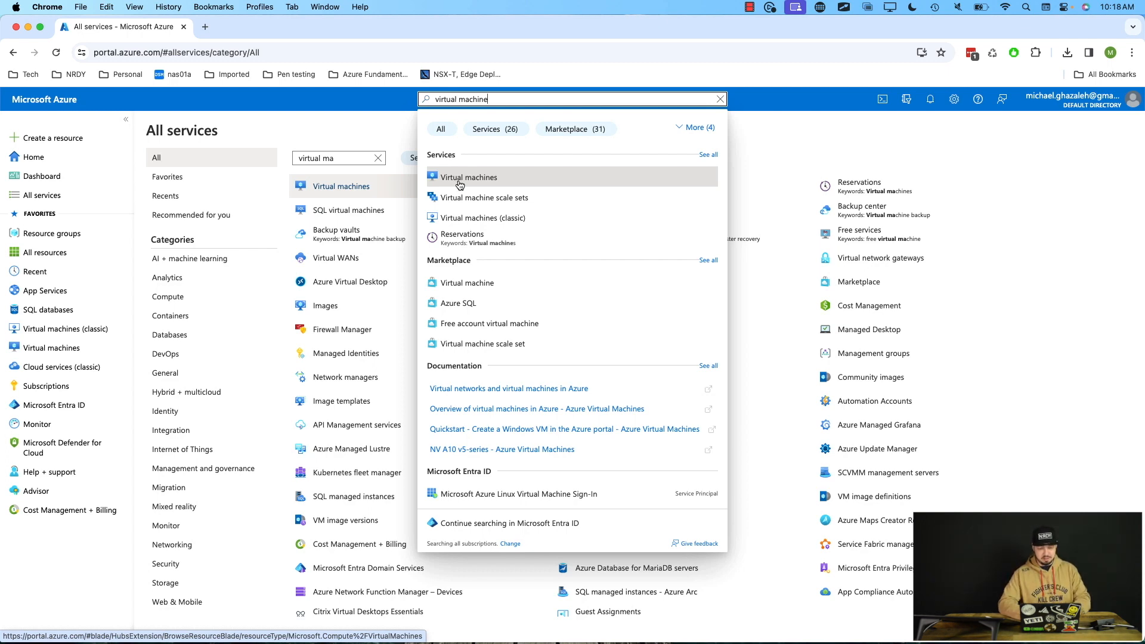
pyautogui.click(457, 179)
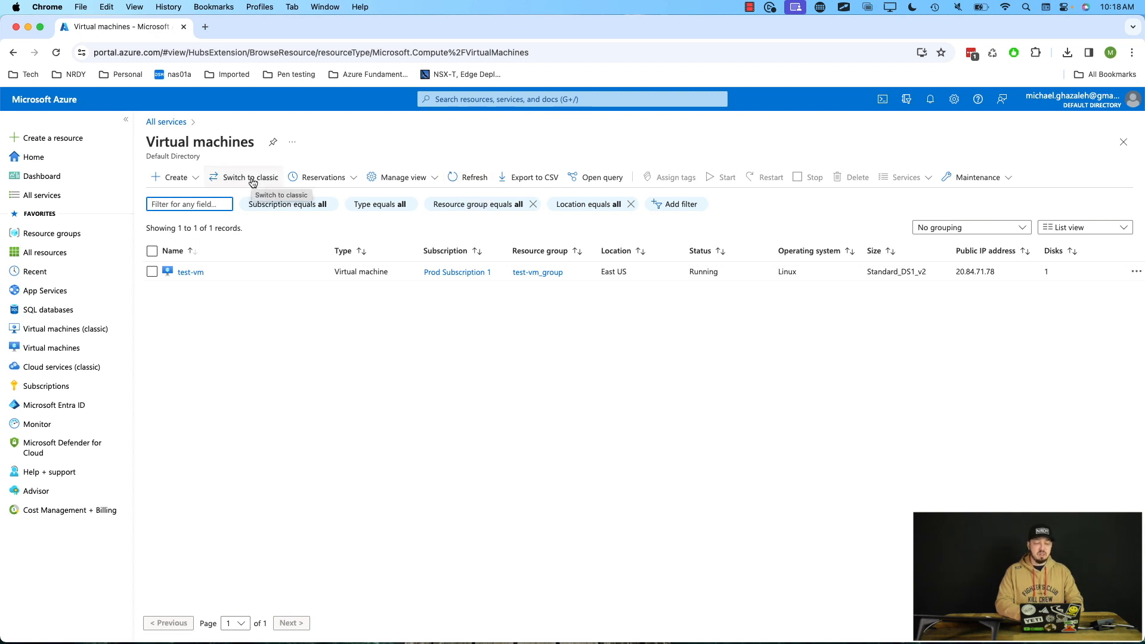
# Start creating a new Azure virtual machine and choose Prod Subscription 1 as its subscription.
pyautogui.click(195, 179)
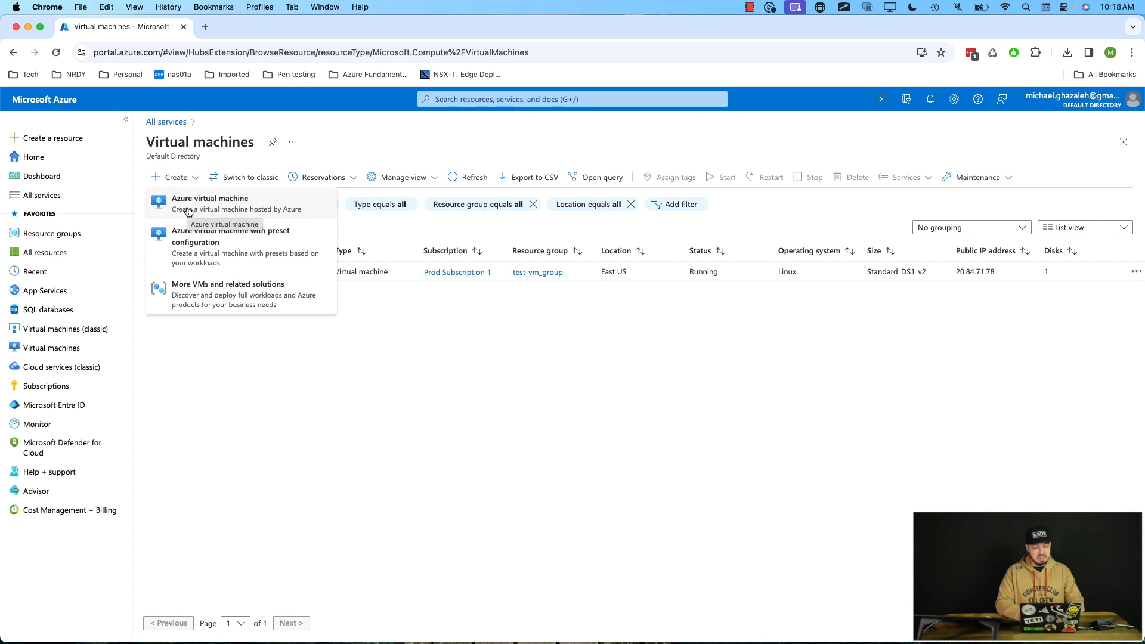
pyautogui.click(187, 209)
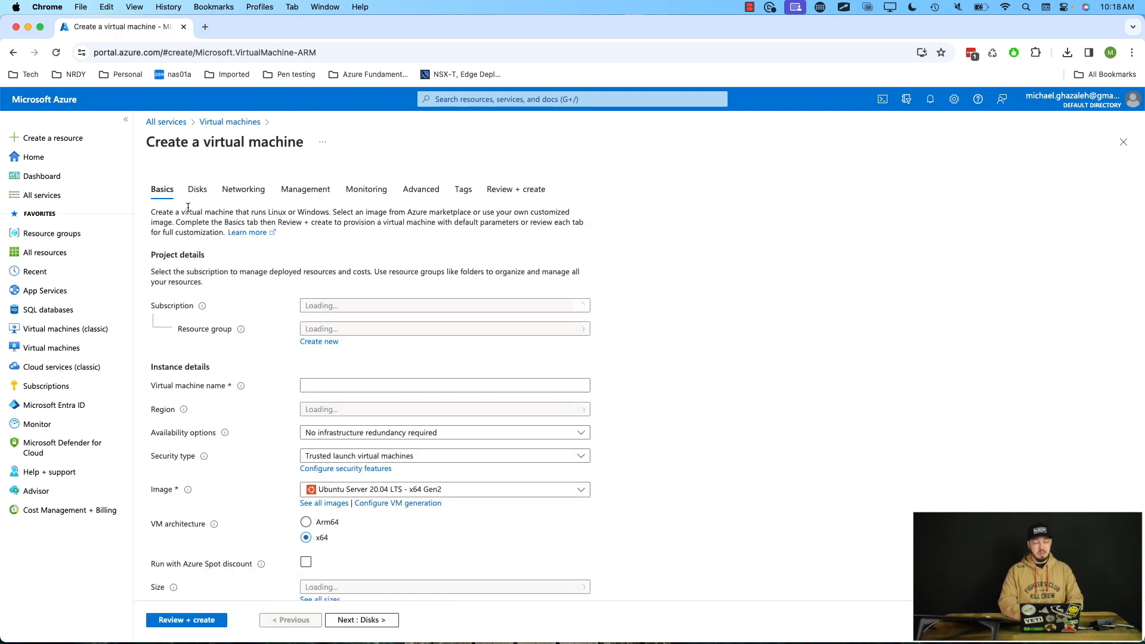
pyautogui.scroll(-2, 665, 389)
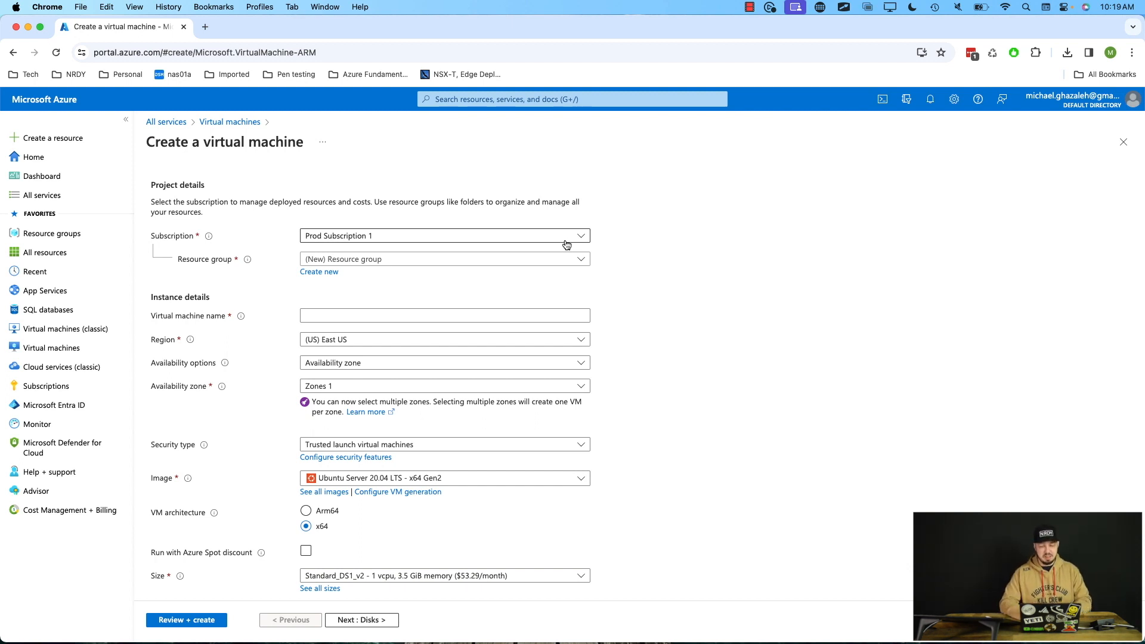
pyautogui.click(566, 241)
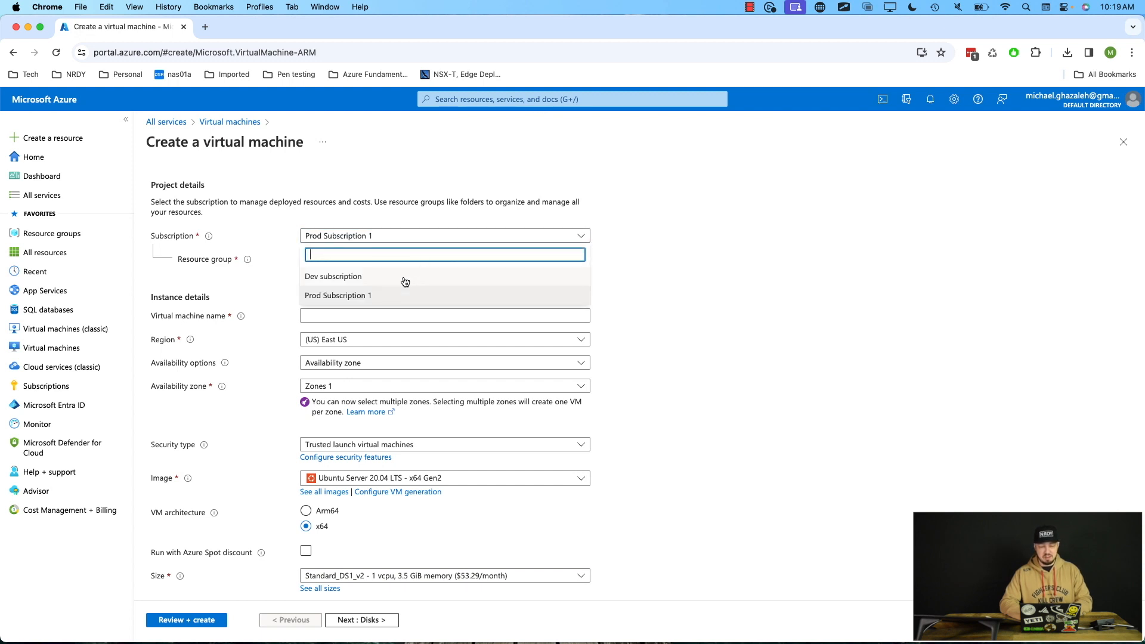
pyautogui.click(408, 297)
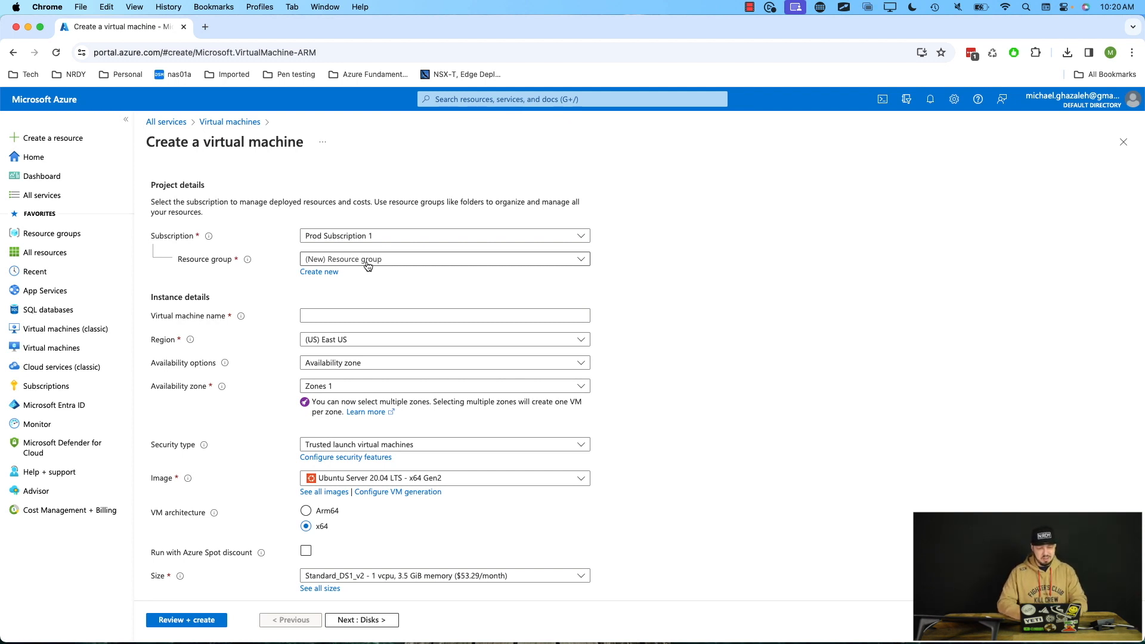
# Name the virtual machine web-vm5.
pyautogui.click(343, 314)
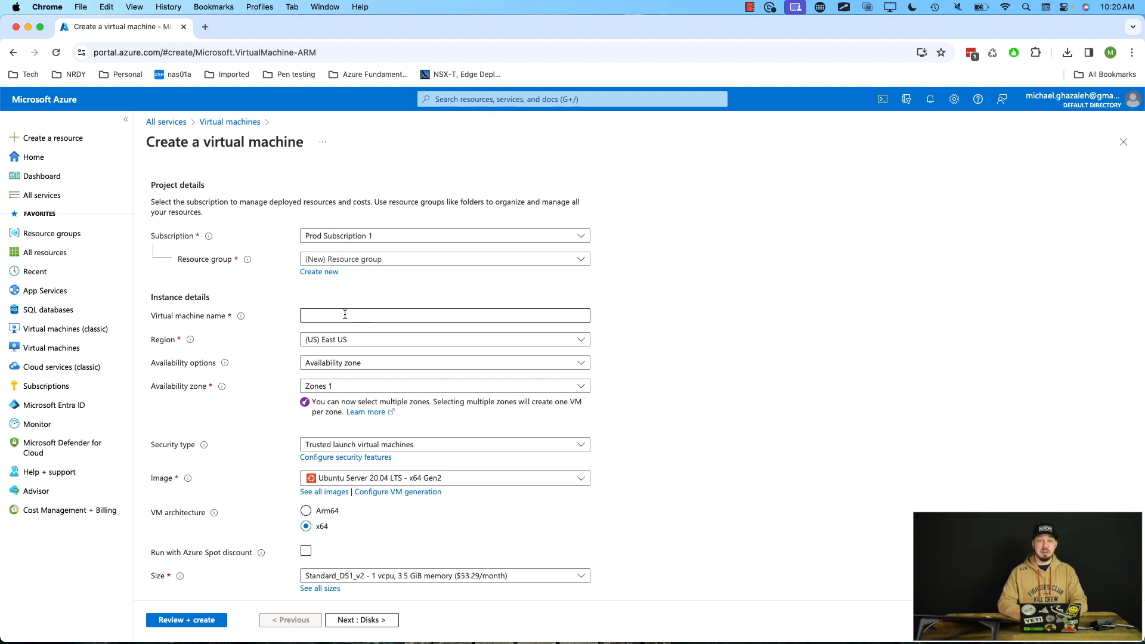
pyautogui.click(345, 314)
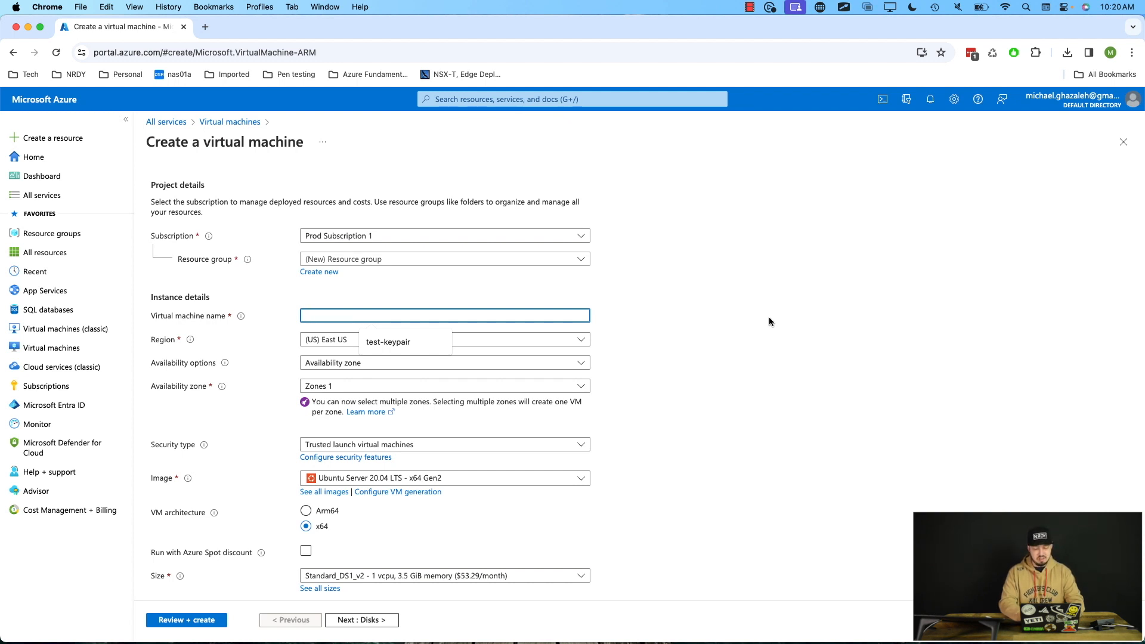
pyautogui.write('web-')
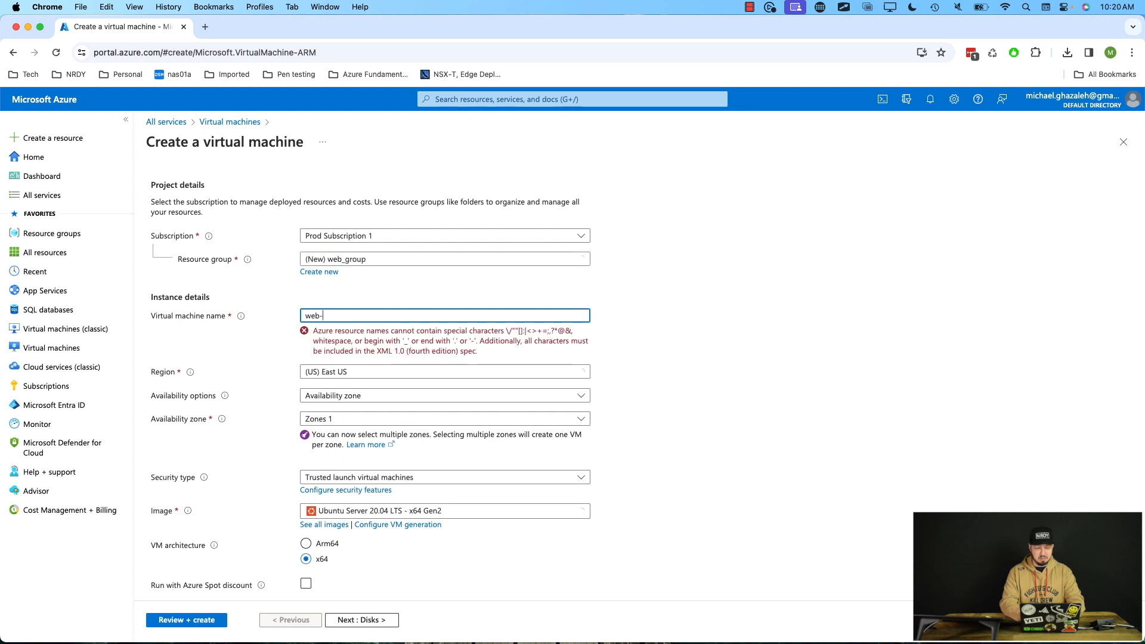
pyautogui.write('vm5')
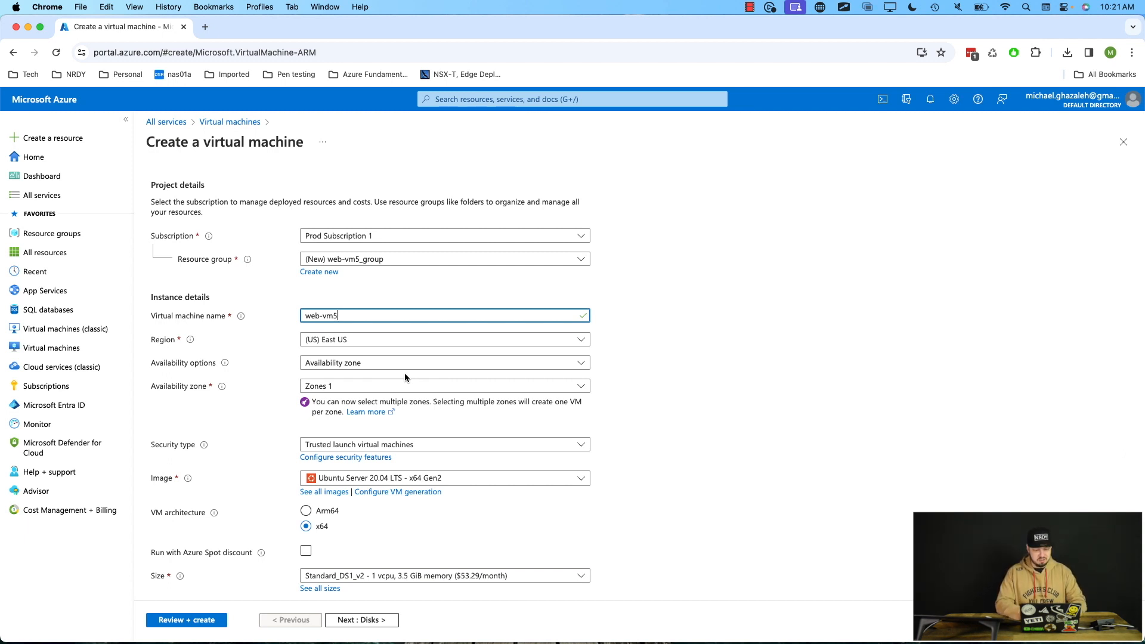
# Browse the image options and the full Marketplace image list, then return to the VM creation form.
pyautogui.scroll(-5, 650, 405)
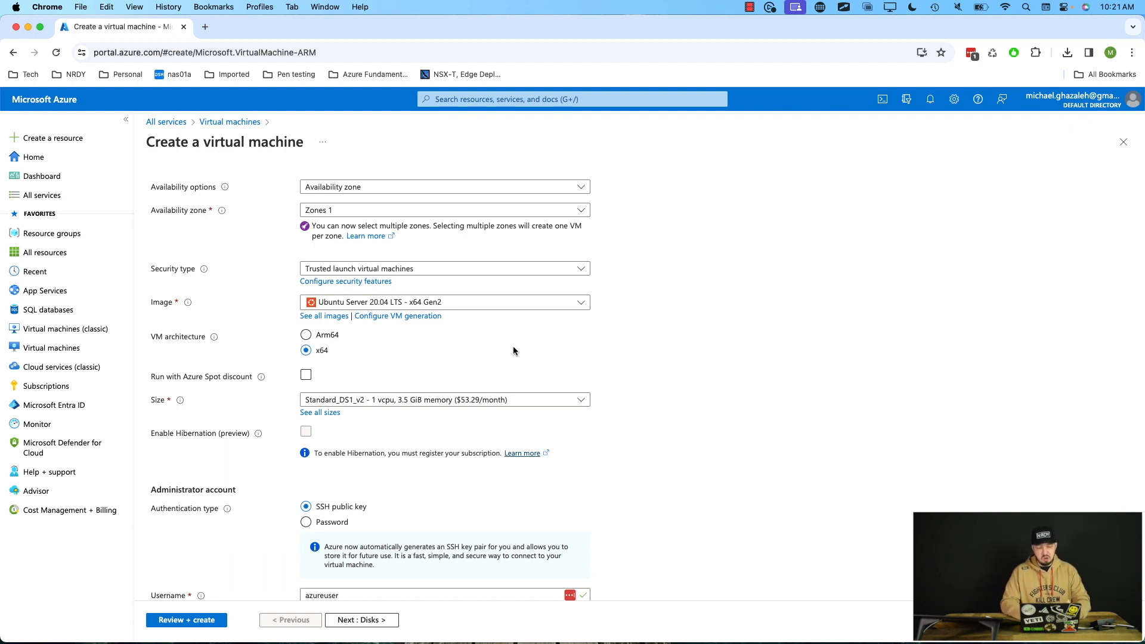
pyautogui.click(582, 304)
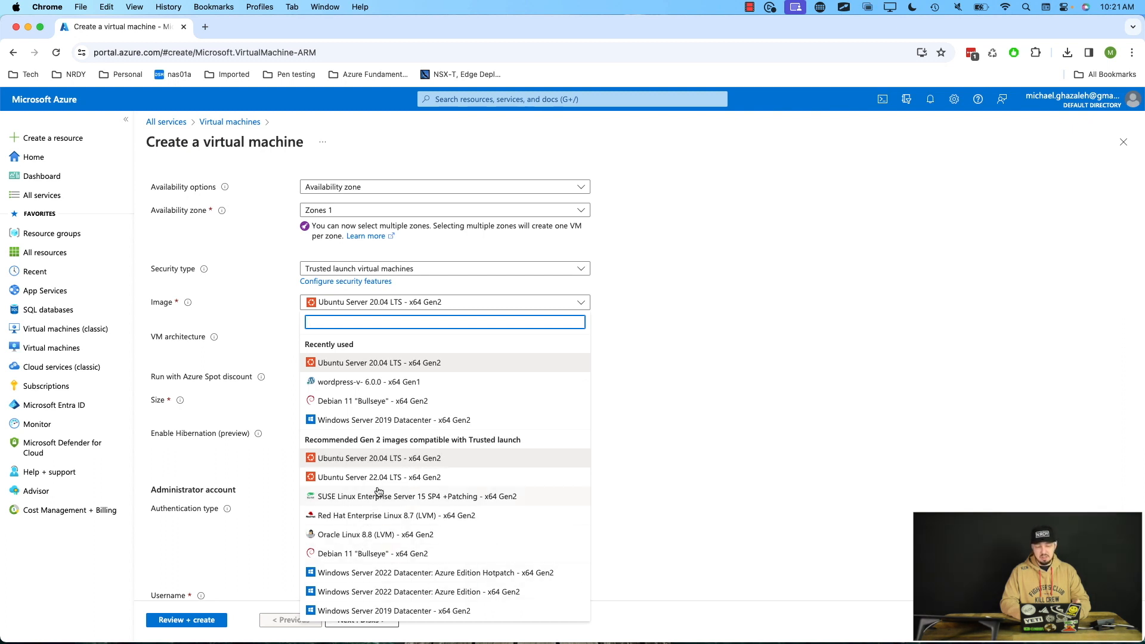
pyautogui.click(629, 314)
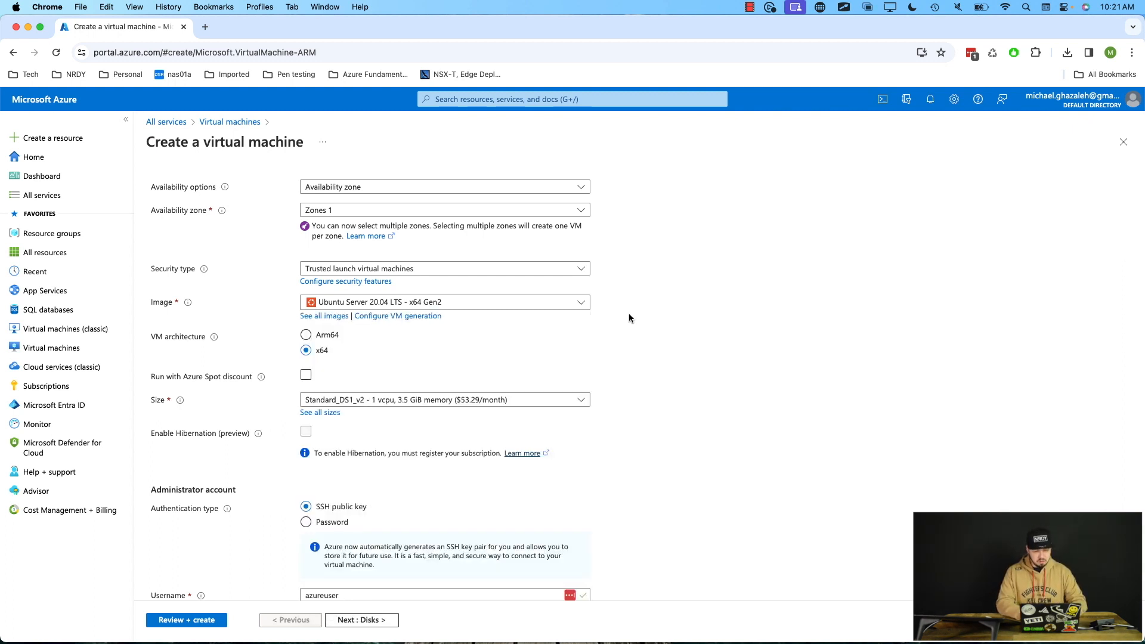
pyautogui.click(319, 317)
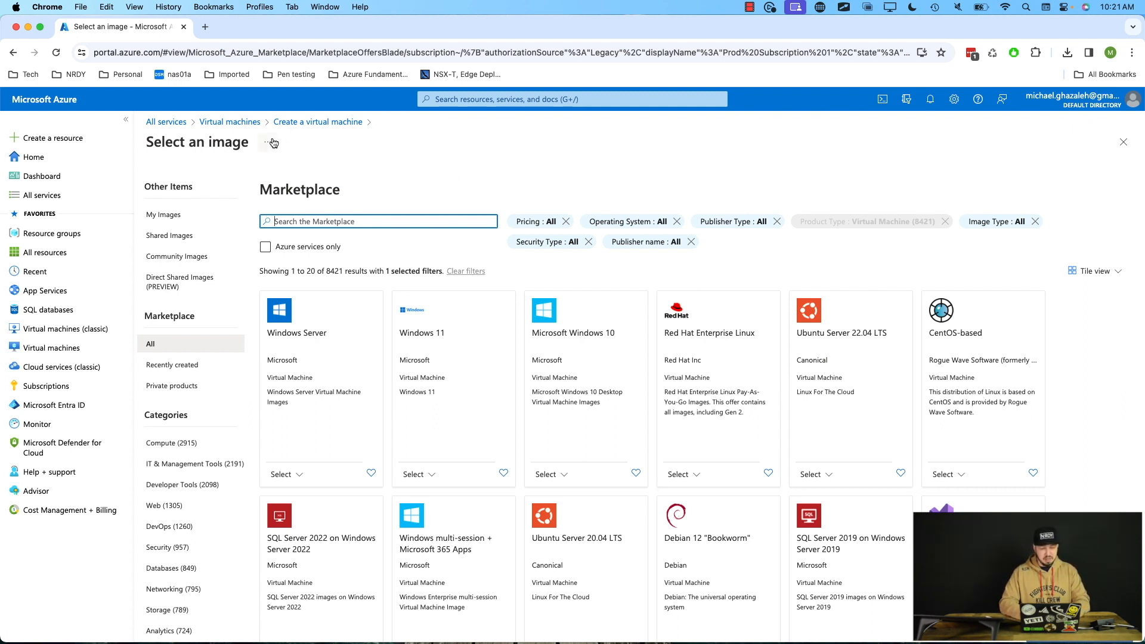
pyautogui.click(11, 52)
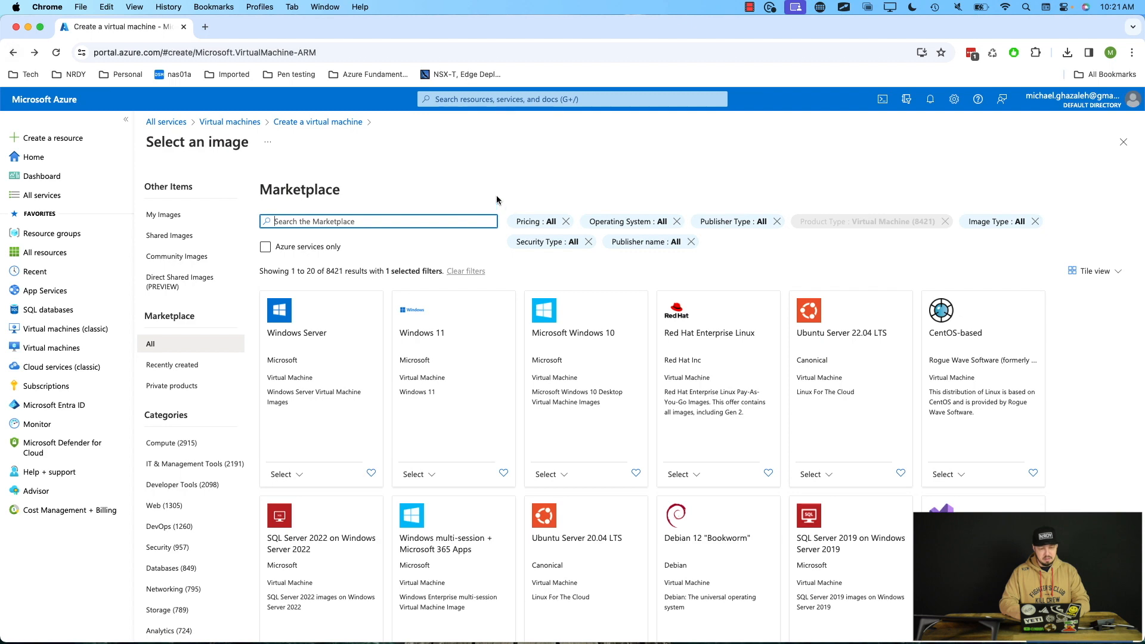
pyautogui.click(671, 127)
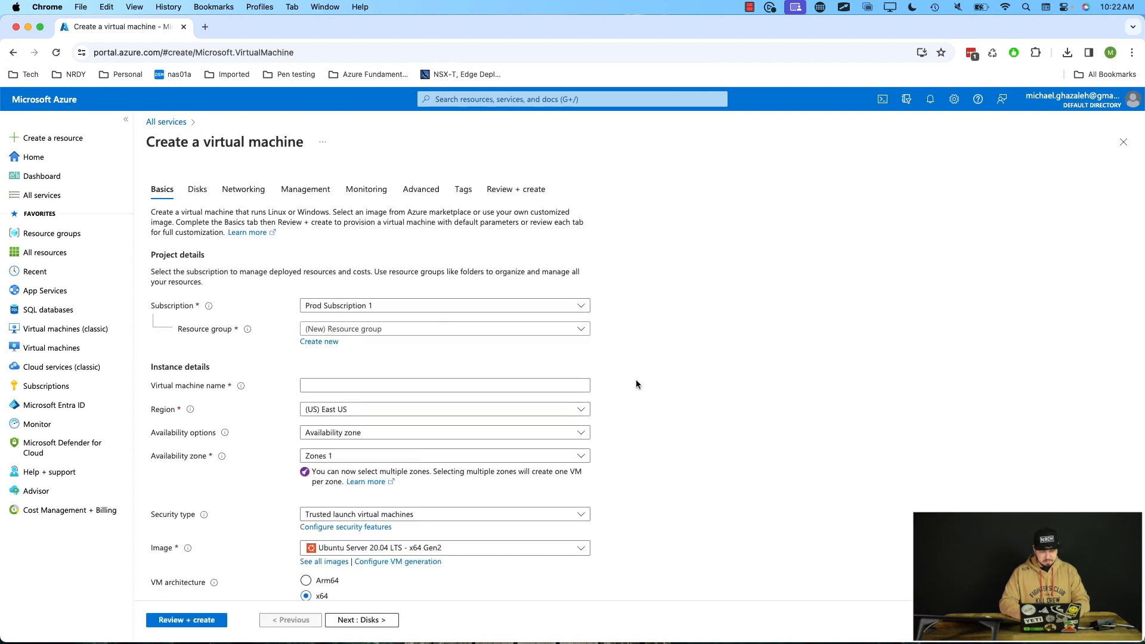
# Re-enter web-vm5 as the virtual machine name on the reopened creation form.
pyautogui.scroll(-2, 636, 384)
pyautogui.click(400, 326)
pyautogui.write('we')
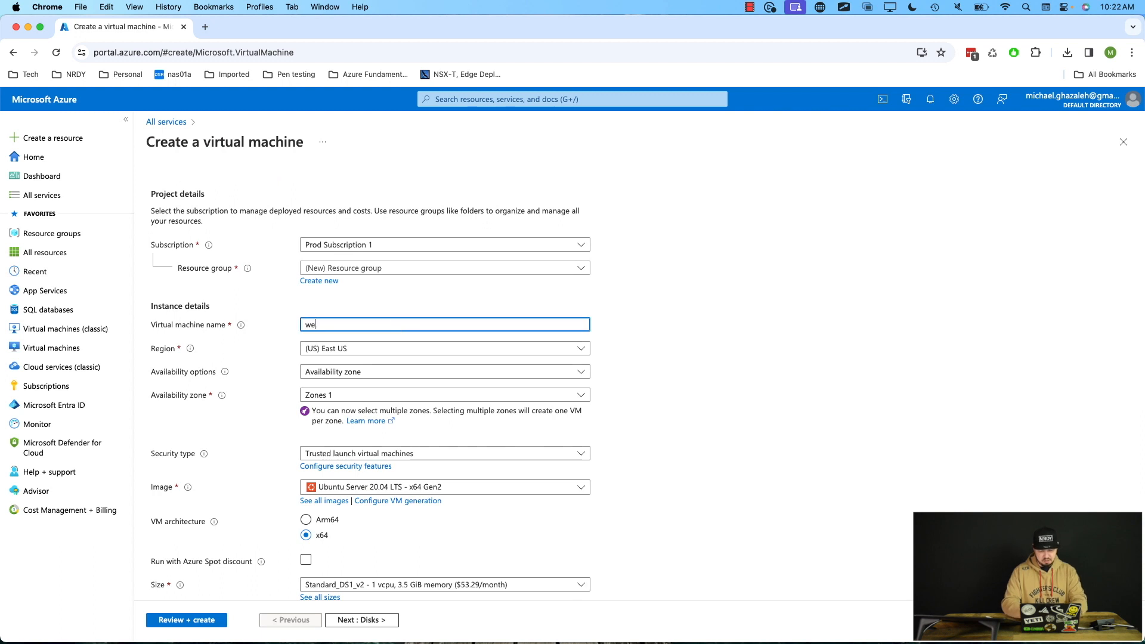
pyautogui.write('b-vm5')
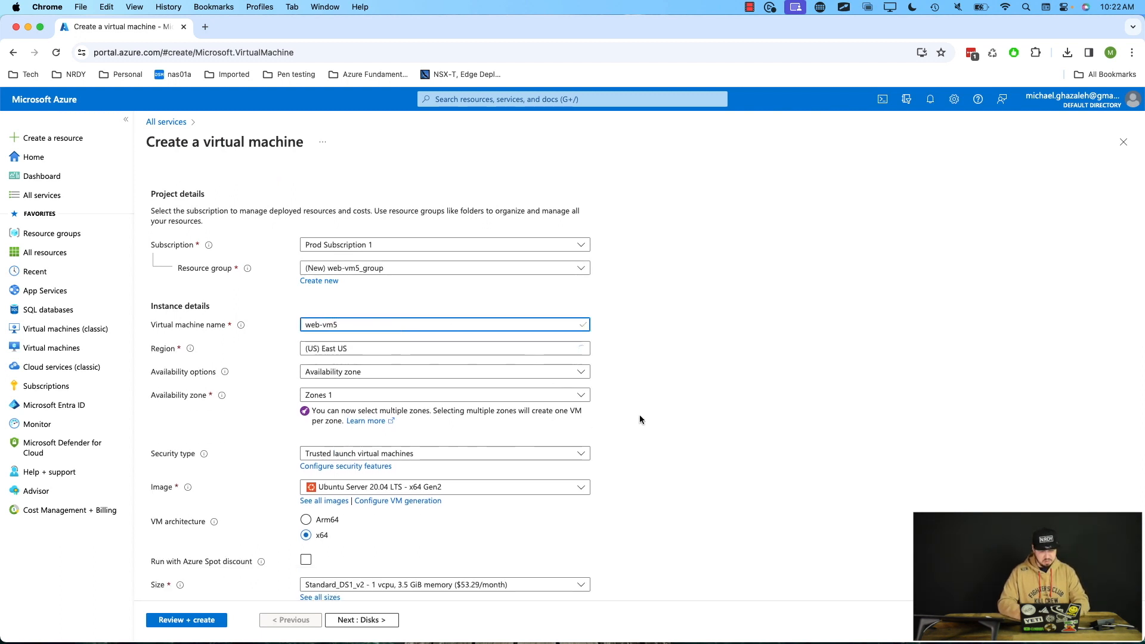
# Pick Standard_DS1_v2 from the full list of VM sizes.
pyautogui.scroll(-4, 639, 418)
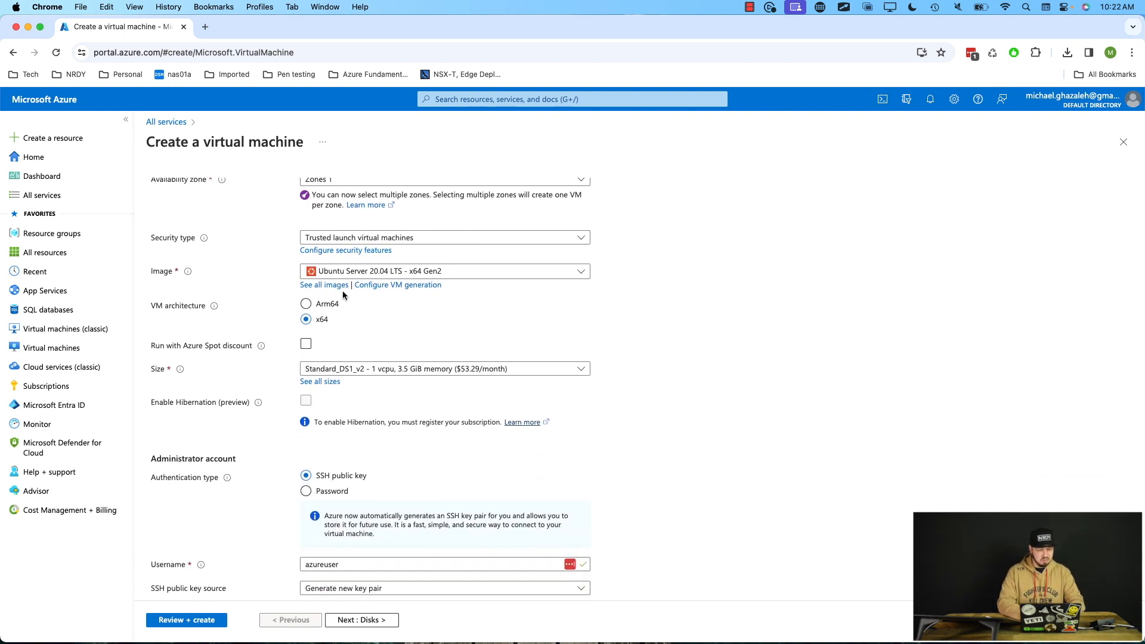
pyautogui.scroll(-2, 587, 327)
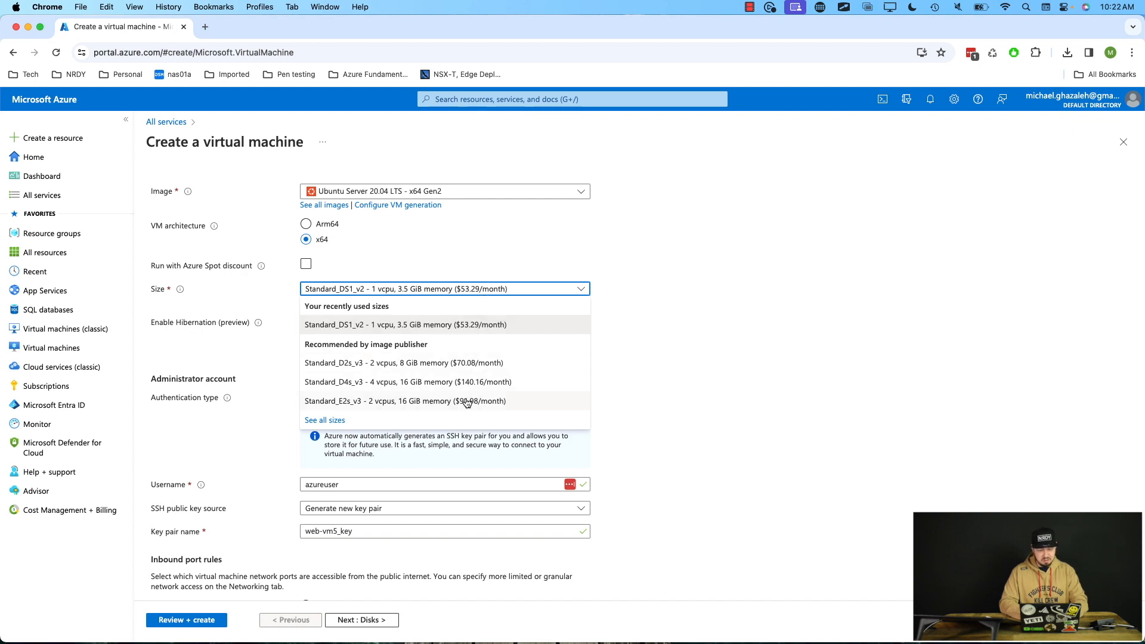
pyautogui.click(324, 421)
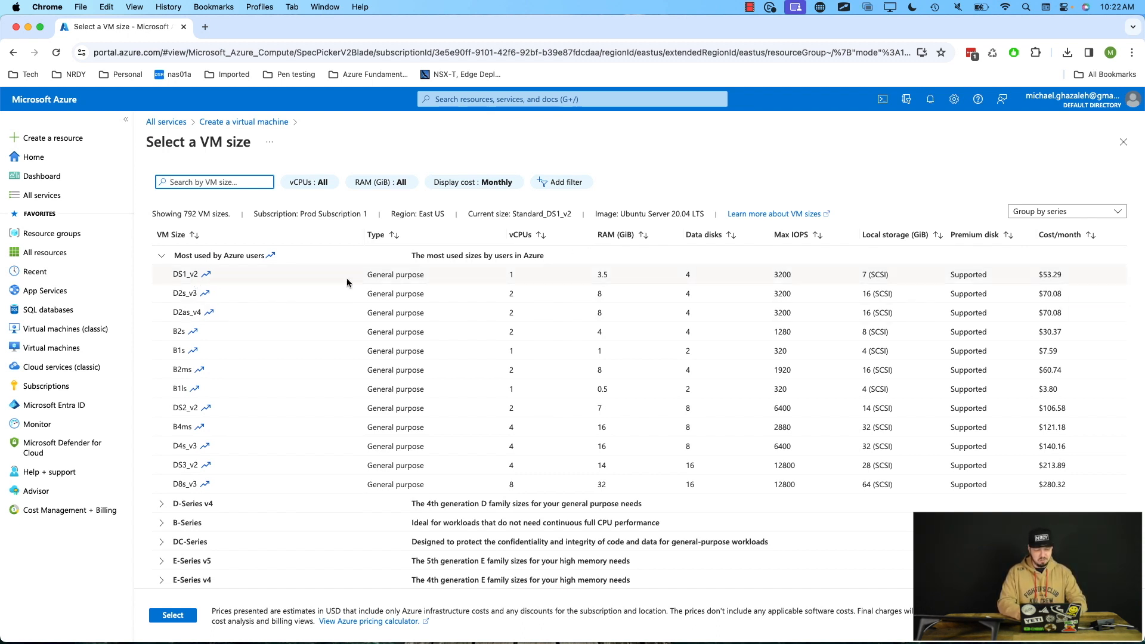
pyautogui.click(234, 280)
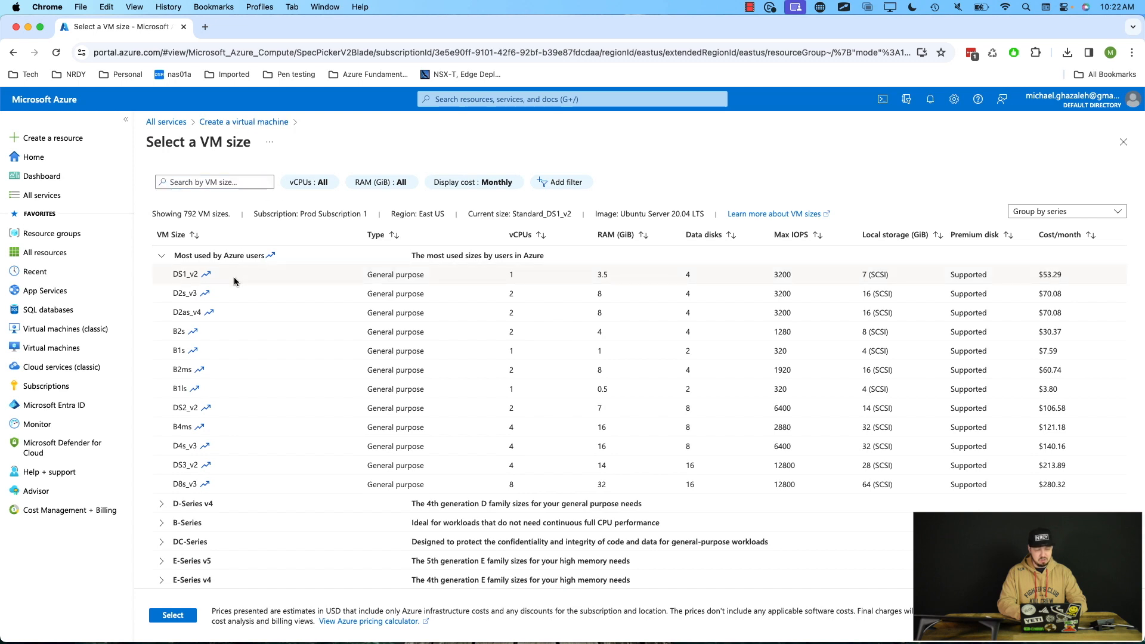
pyautogui.click(173, 615)
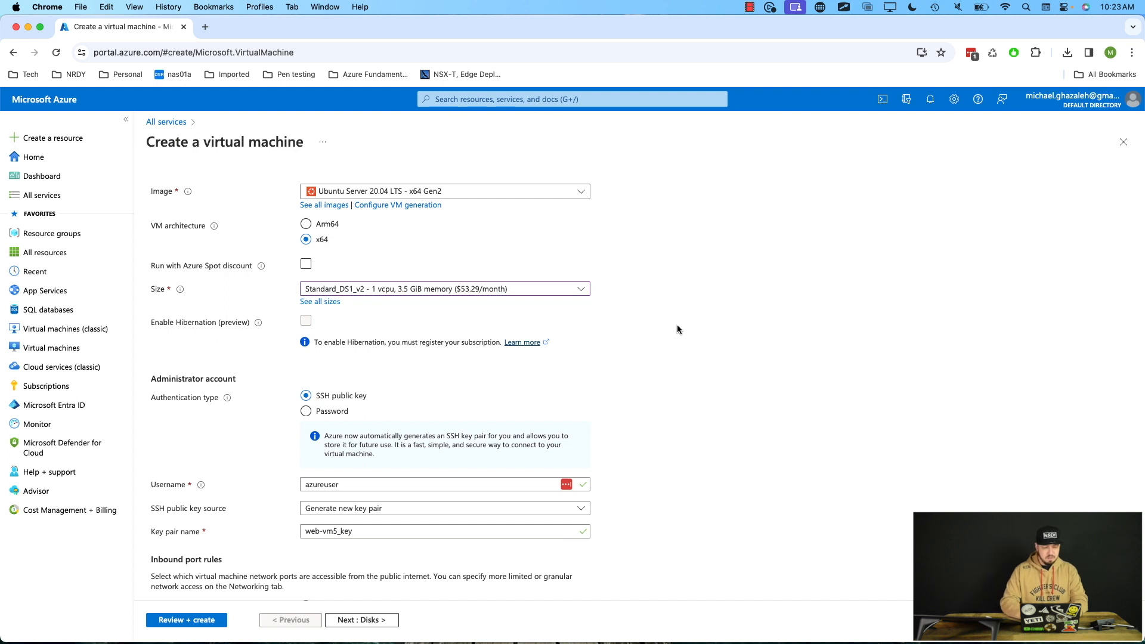
# Review the administrator account username, SSH public key source and key pair name settings.
pyautogui.scroll(-2, 678, 326)
pyautogui.scroll(-3, 677, 330)
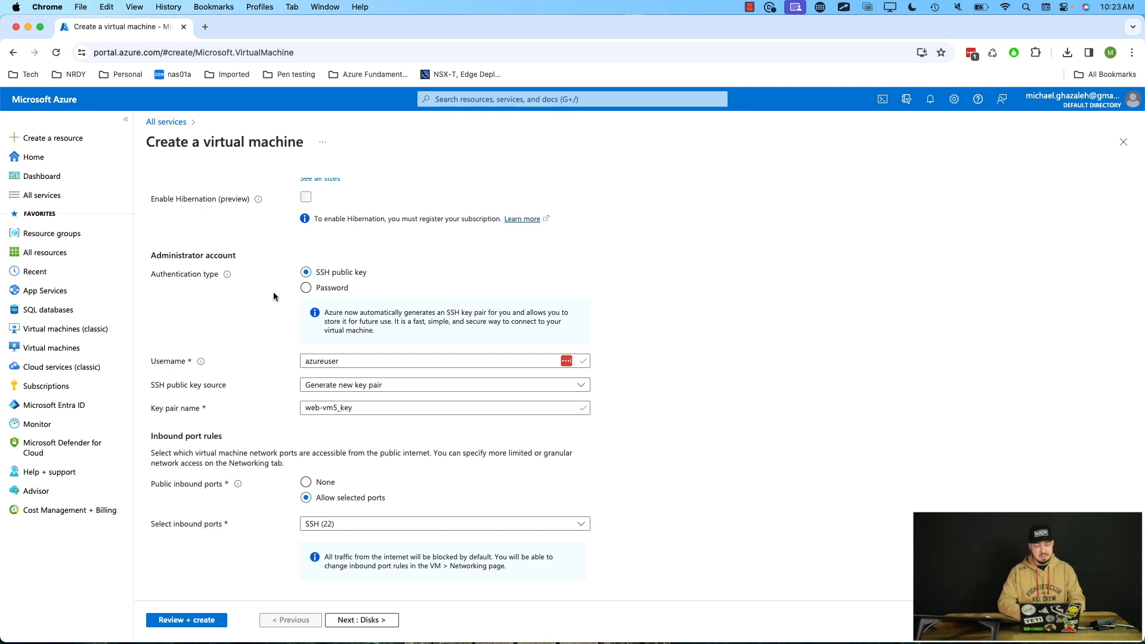
pyautogui.doubleClick(346, 363)
pyautogui.click(256, 339)
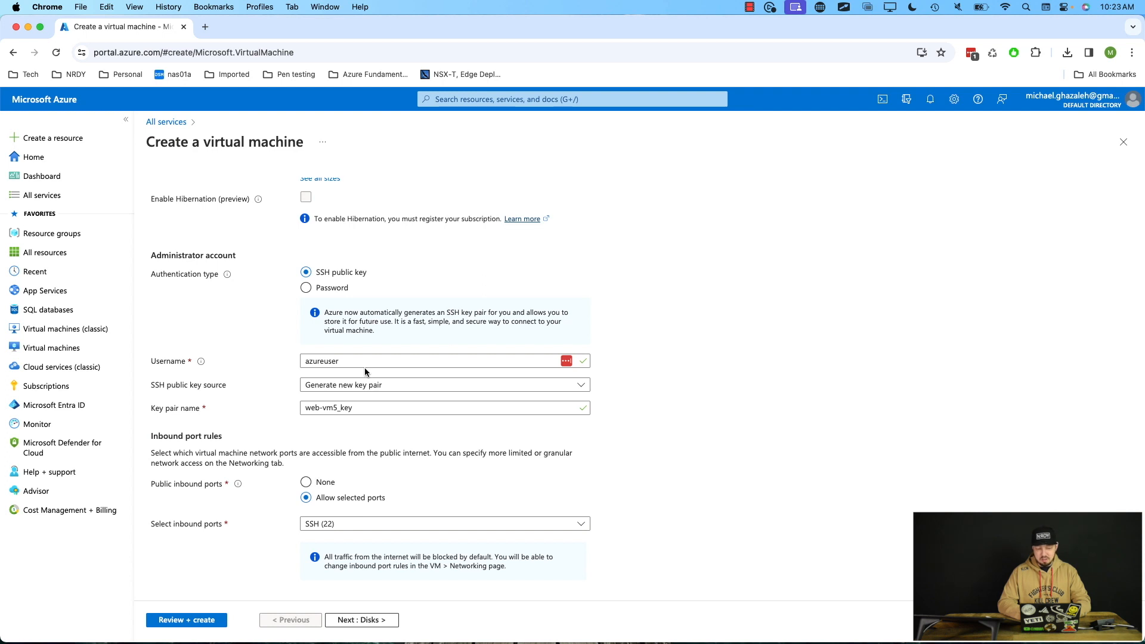
pyautogui.click(582, 388)
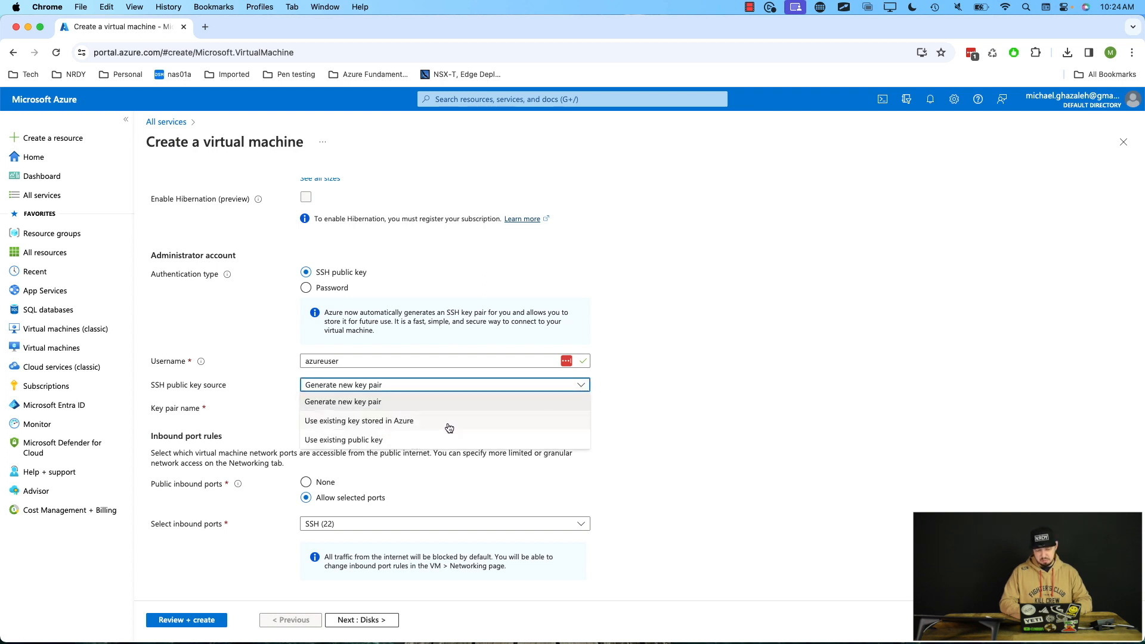
pyautogui.click(656, 382)
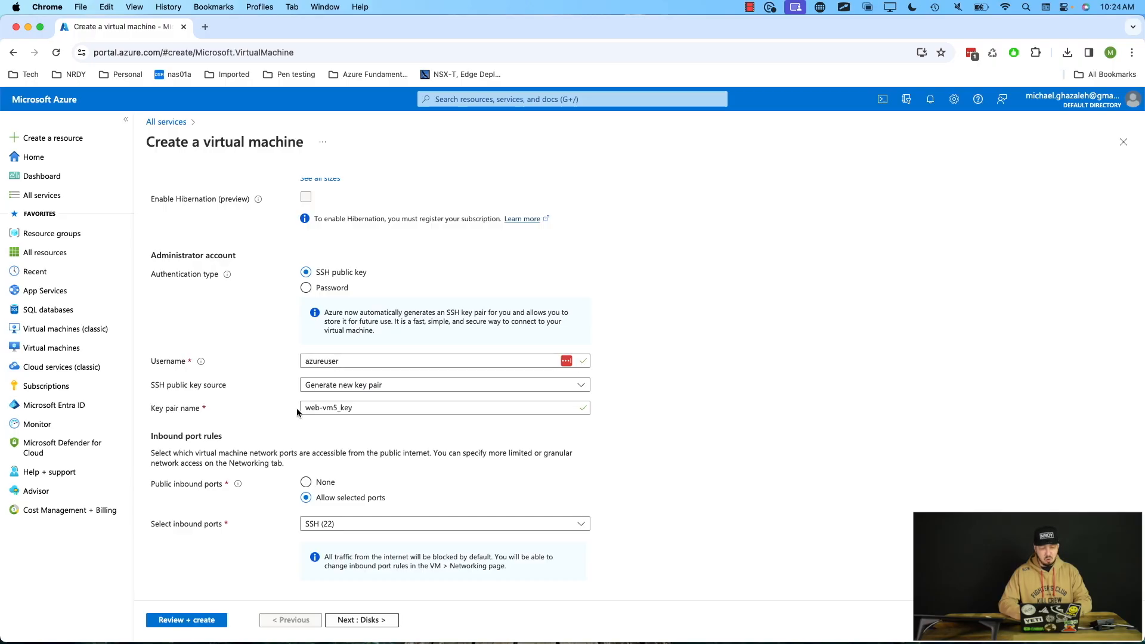
pyautogui.click(348, 411)
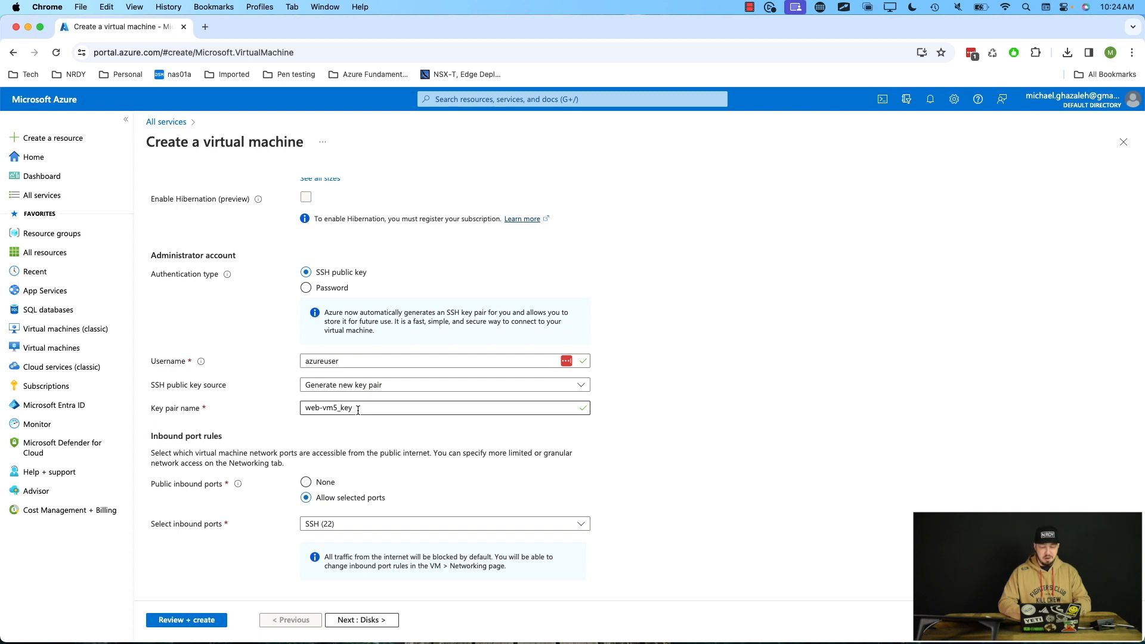
# Review the key pair name and Basics settings, then examine the OS disk type options on the Disks tab without changing them.
pyautogui.moveTo(358, 410); pyautogui.dragTo(247, 406)
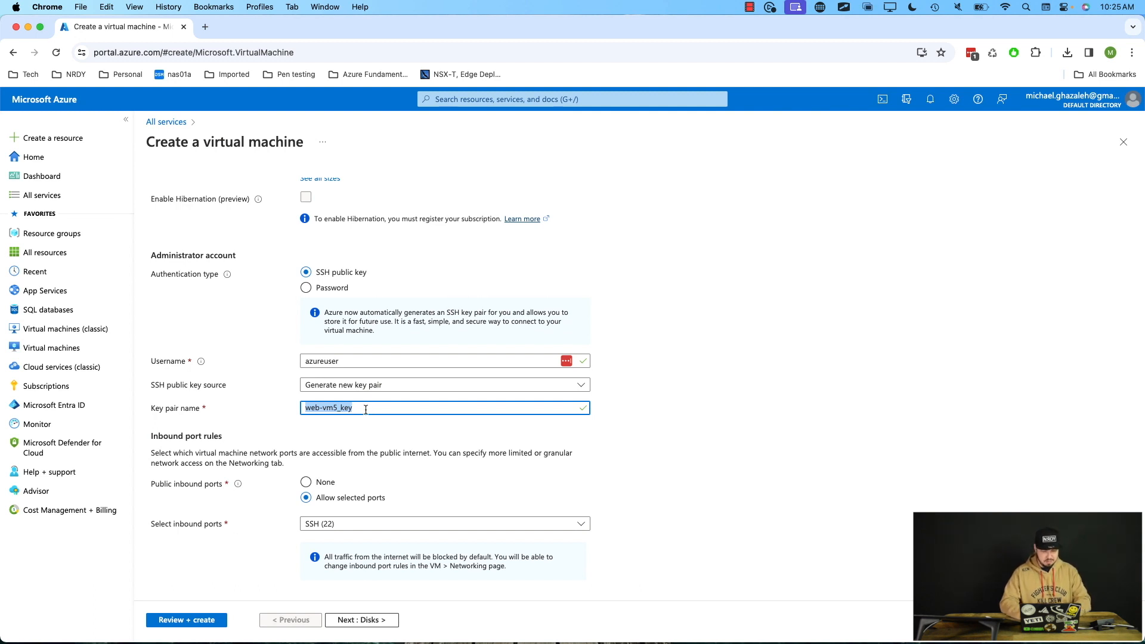
pyautogui.click(367, 443)
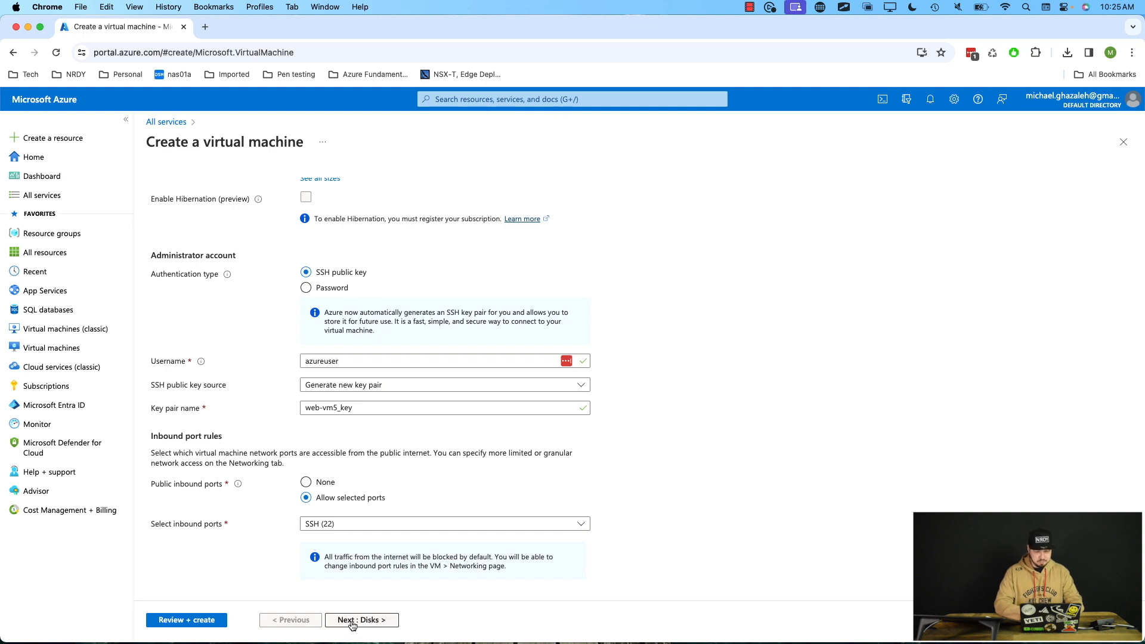
pyautogui.scroll(15, 251, 555)
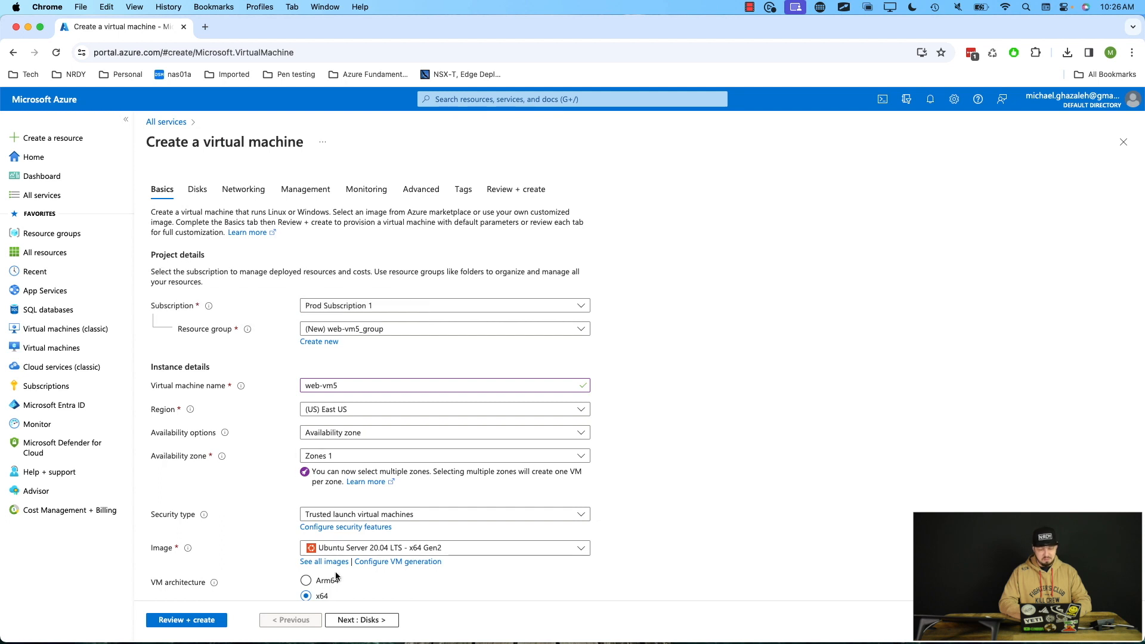
pyautogui.click(352, 625)
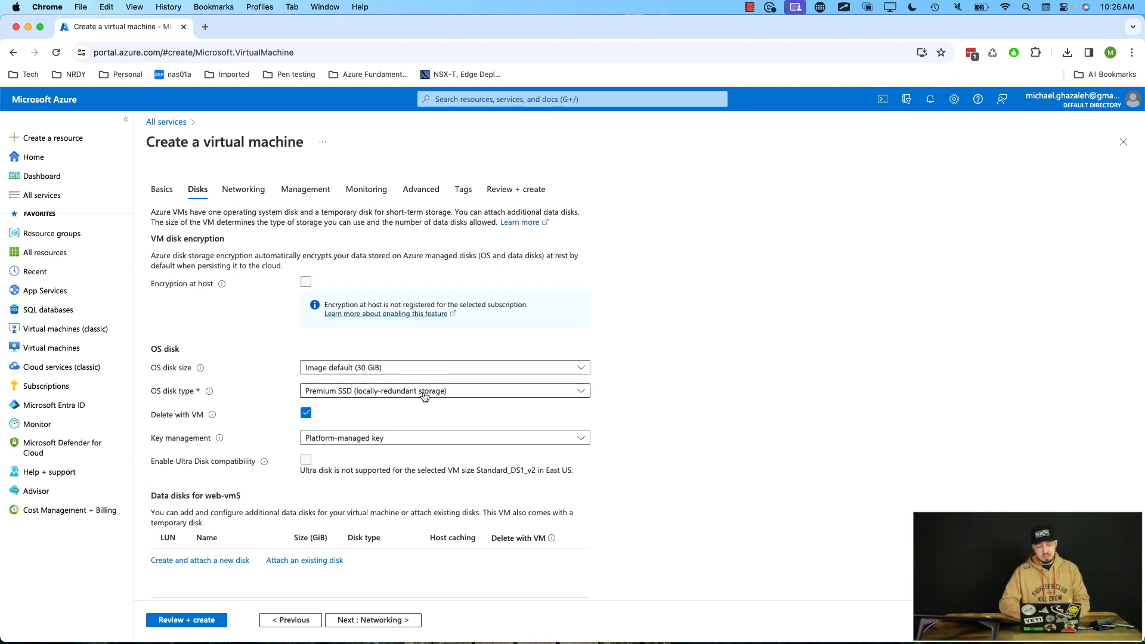
pyautogui.click(499, 397)
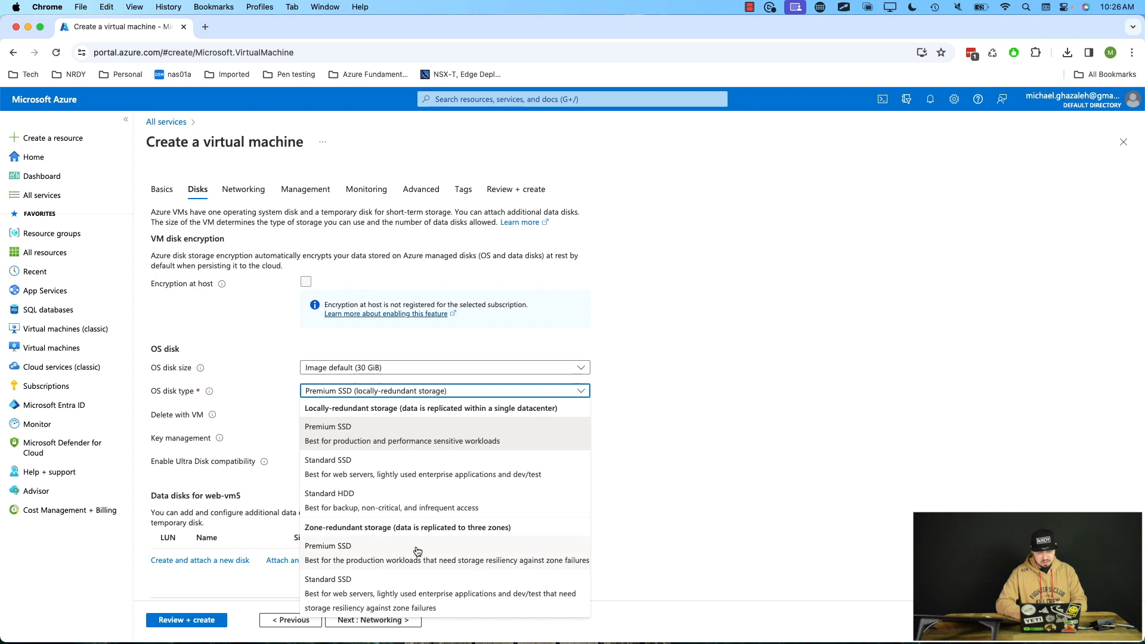
pyautogui.click(681, 477)
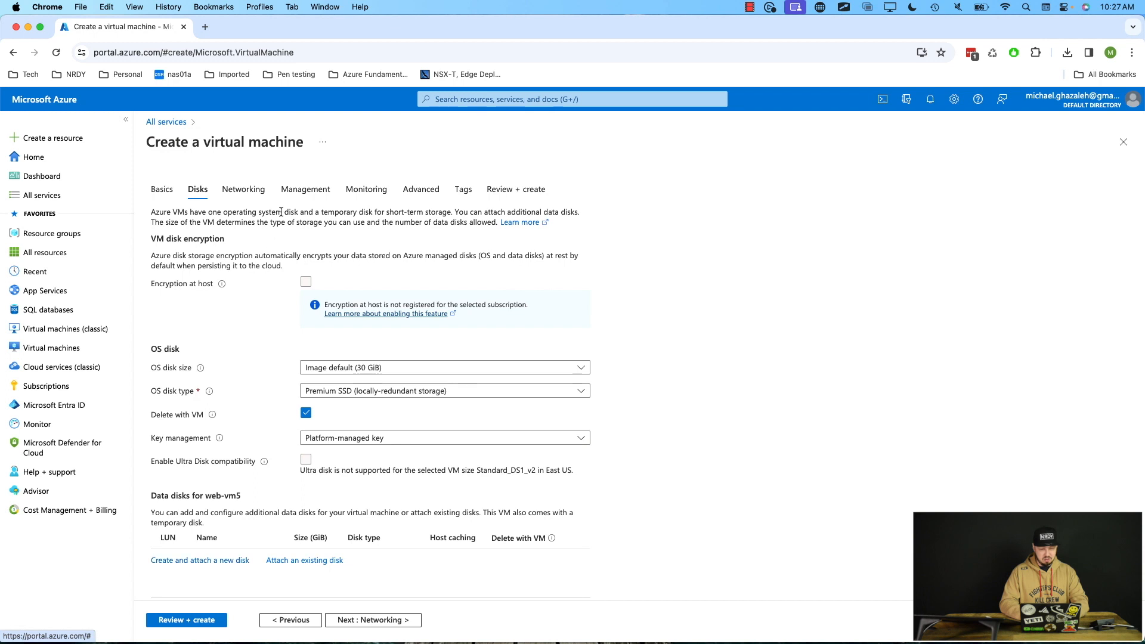
# Review the networking settings, including the public IP choices and network security group options, keeping the Basic security group.
pyautogui.click(248, 199)
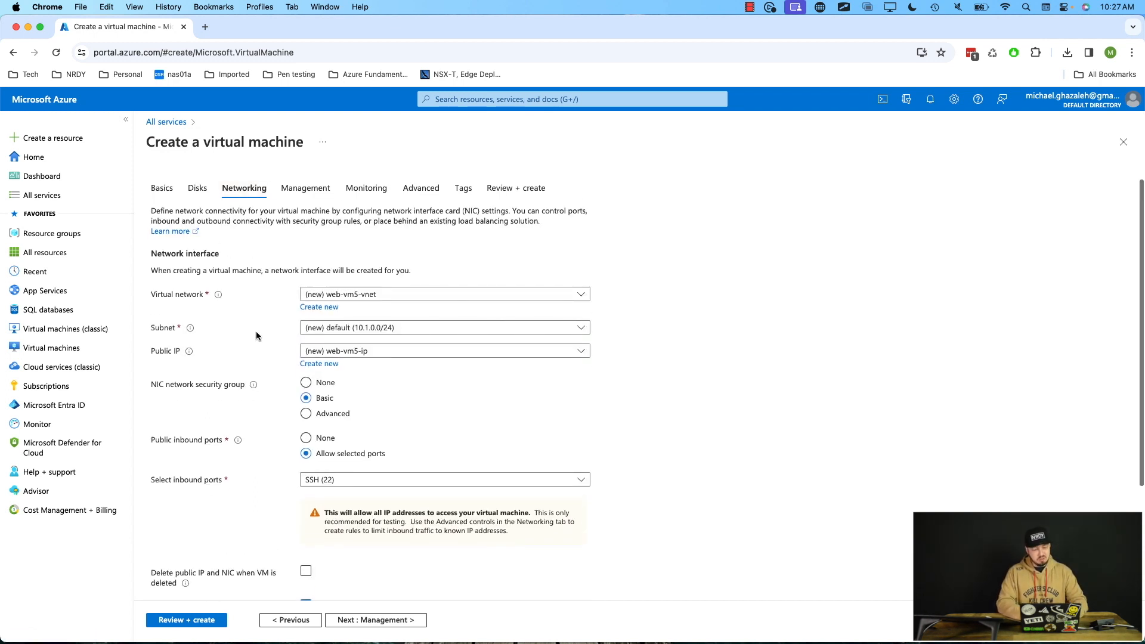
pyautogui.scroll(-2, 256, 331)
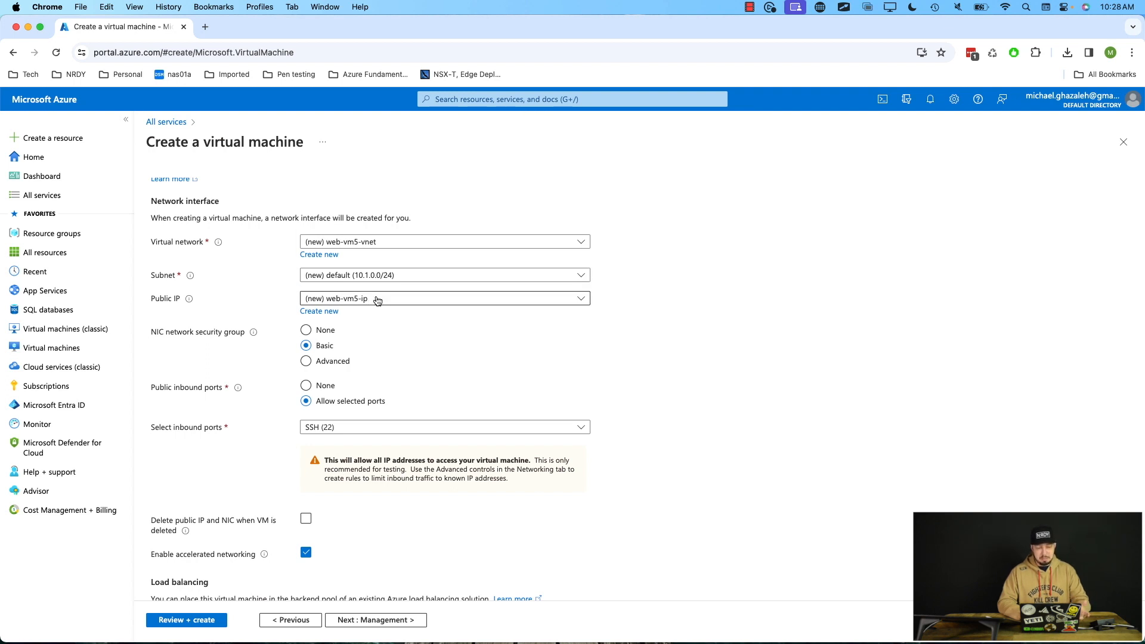
pyautogui.click(379, 299)
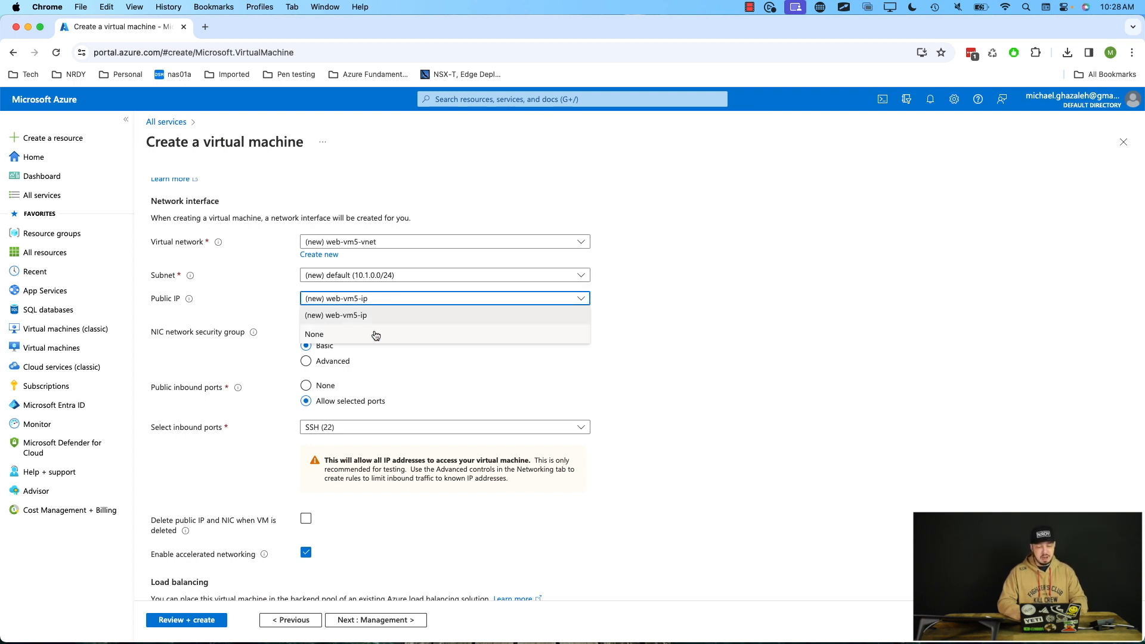
pyautogui.click(654, 328)
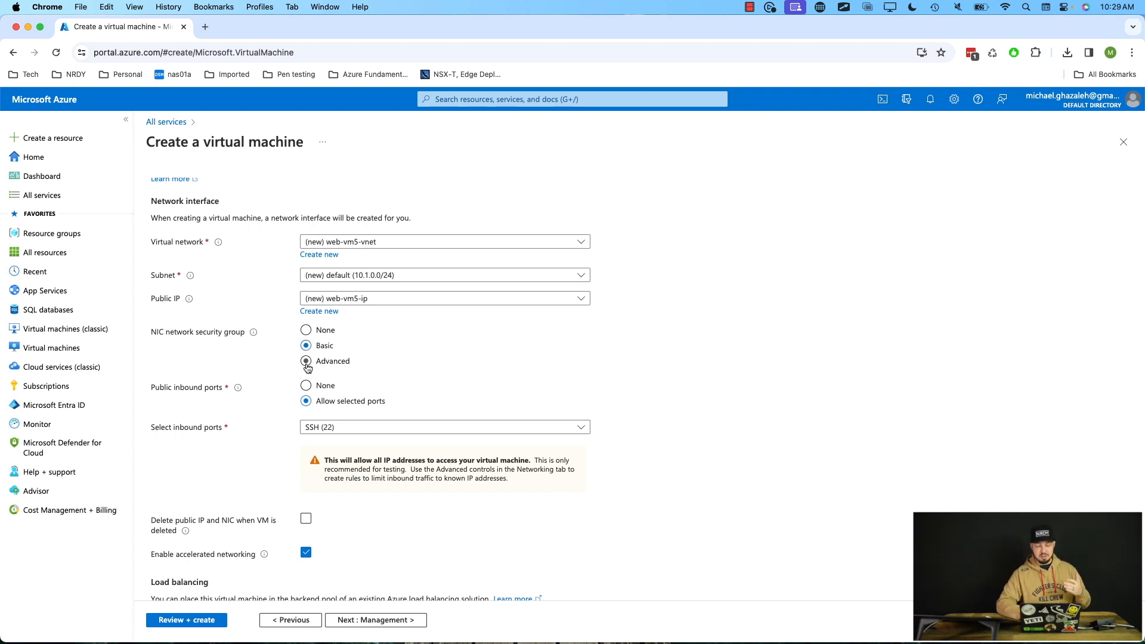
pyautogui.click(306, 362)
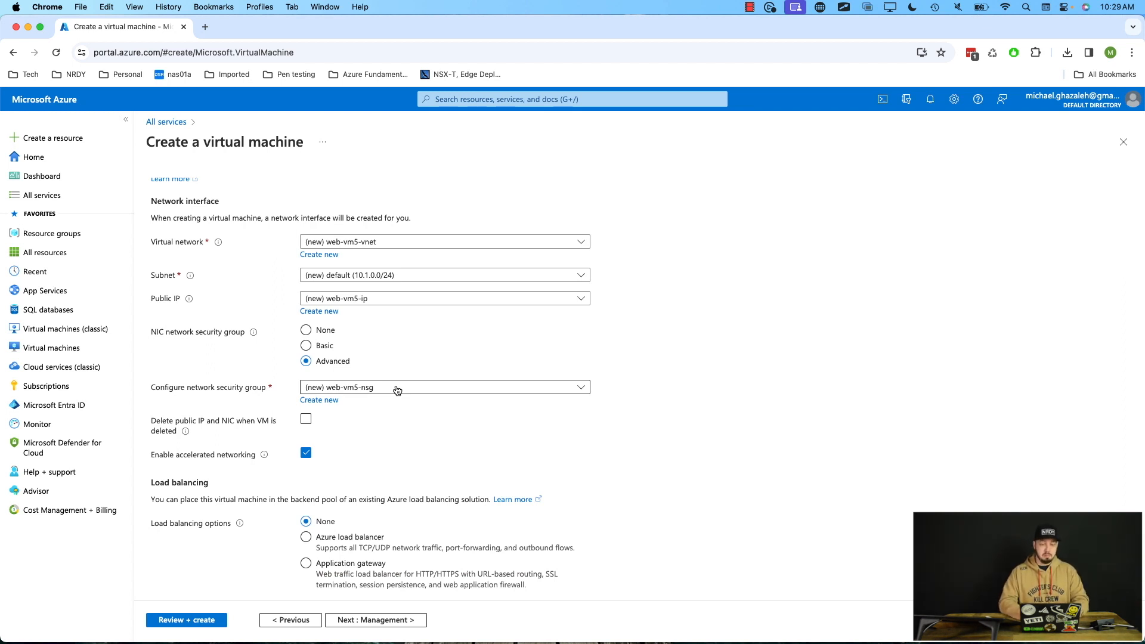
pyautogui.click(306, 347)
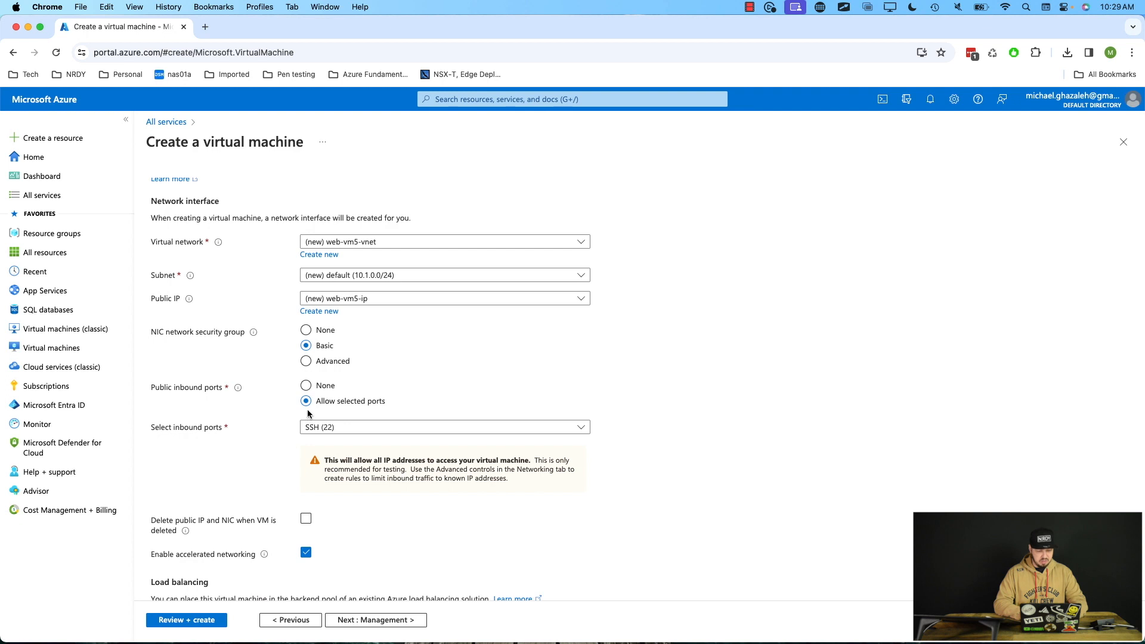
# Enable deleting the public IP and NIC when the VM is deleted.
pyautogui.scroll(-3, 312, 434)
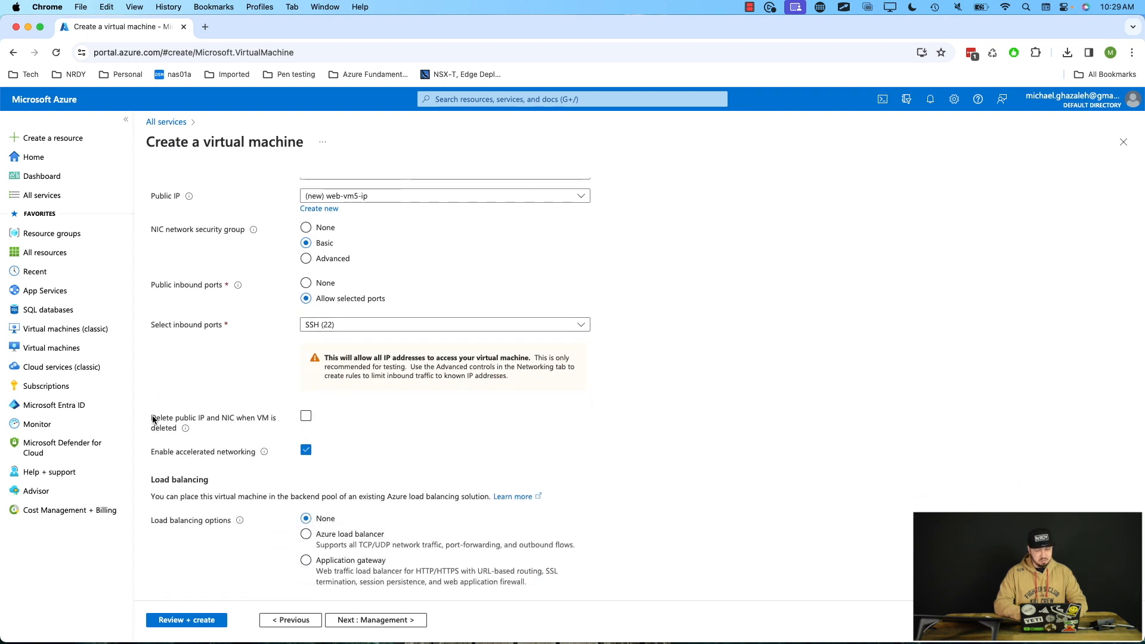
pyautogui.click(308, 420)
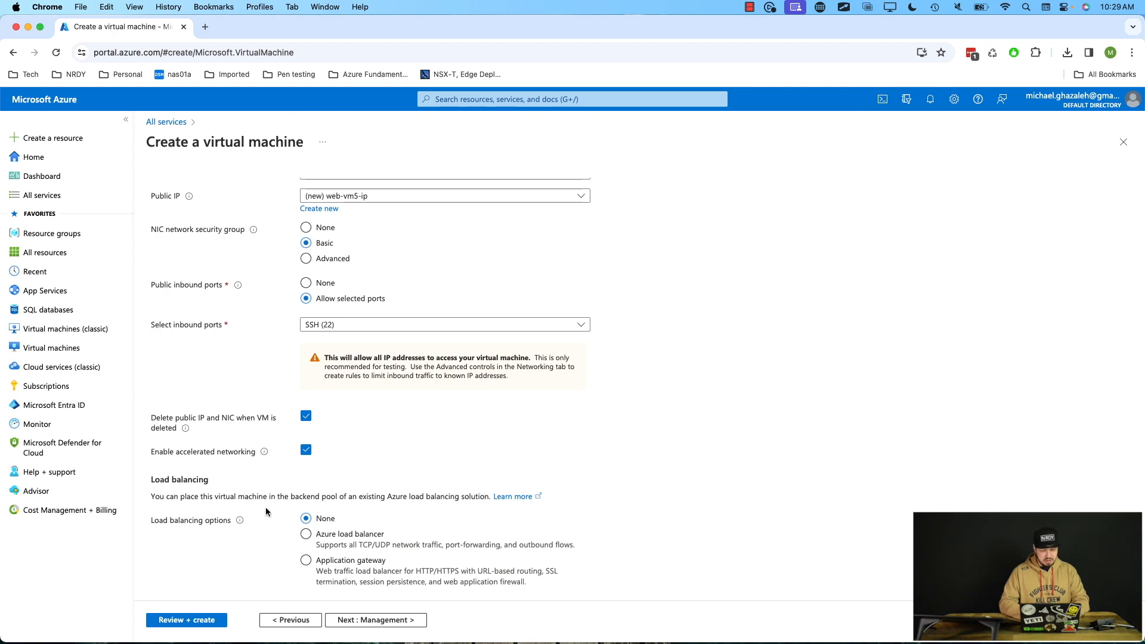
pyautogui.scroll(5, 249, 457)
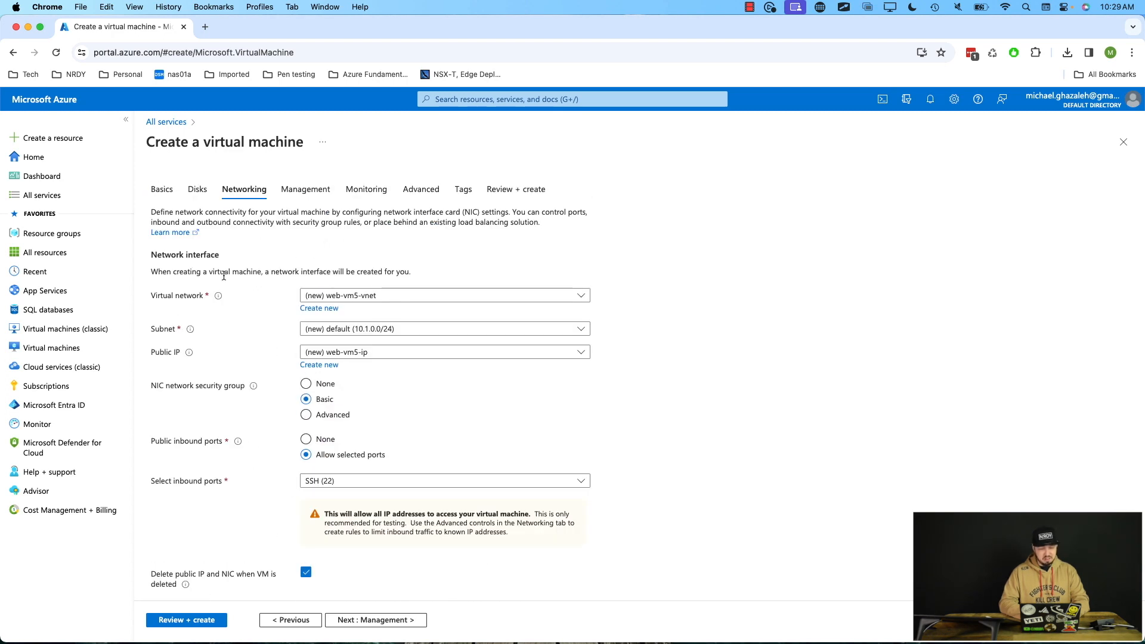
pyautogui.scroll(-5, 224, 276)
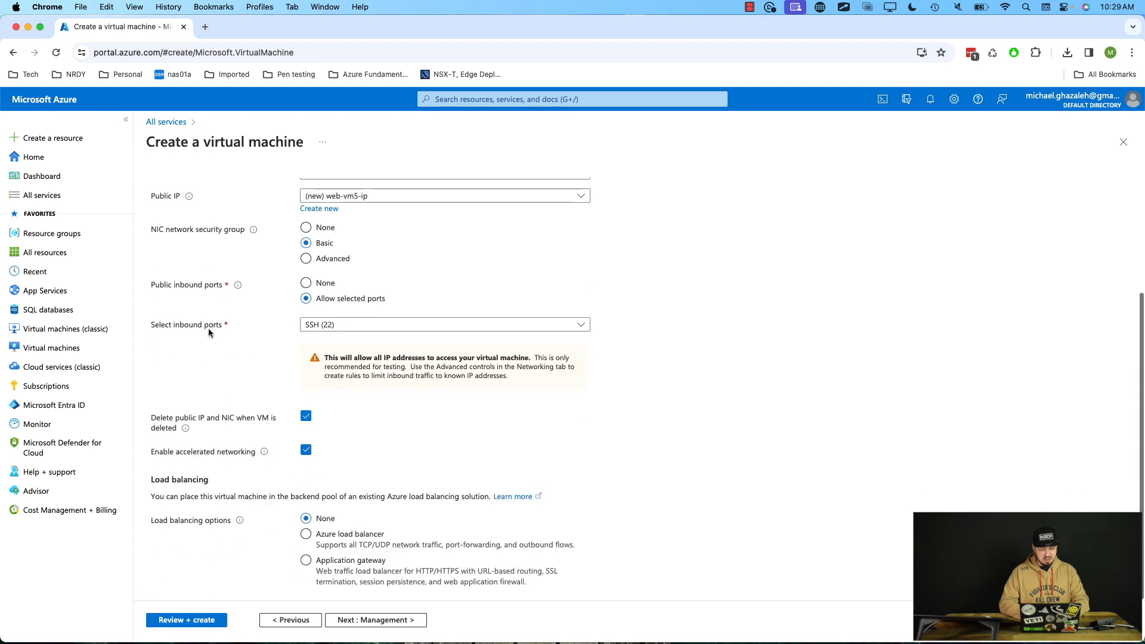
# Validate the configuration and create the virtual machine, choosing to download the private key and create the resource.
pyautogui.click(177, 622)
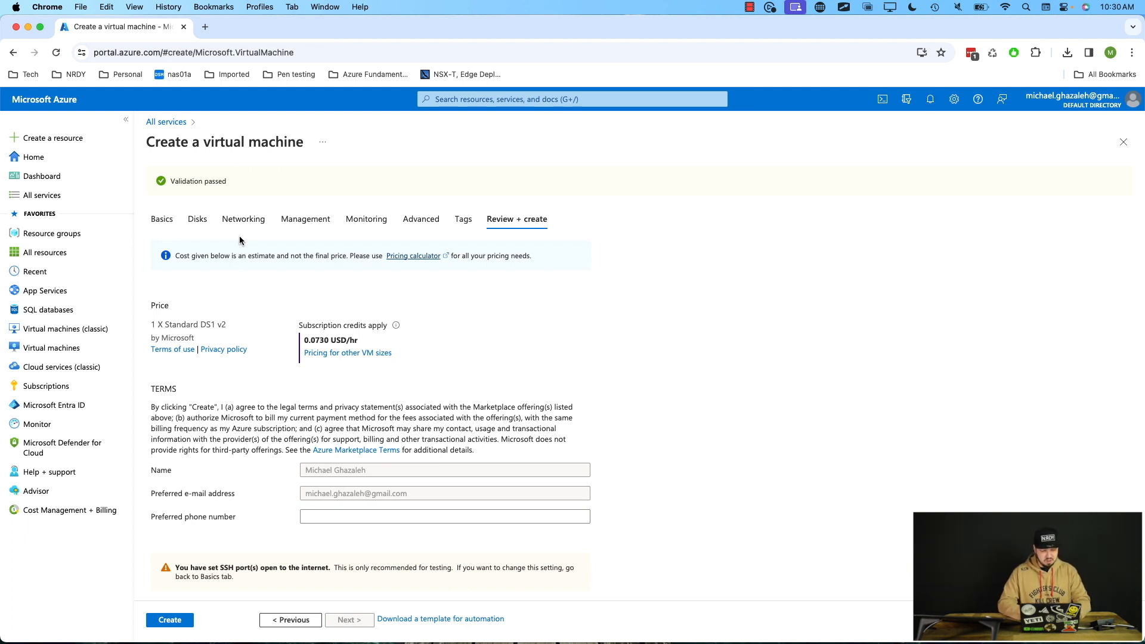
pyautogui.scroll(-1, 214, 377)
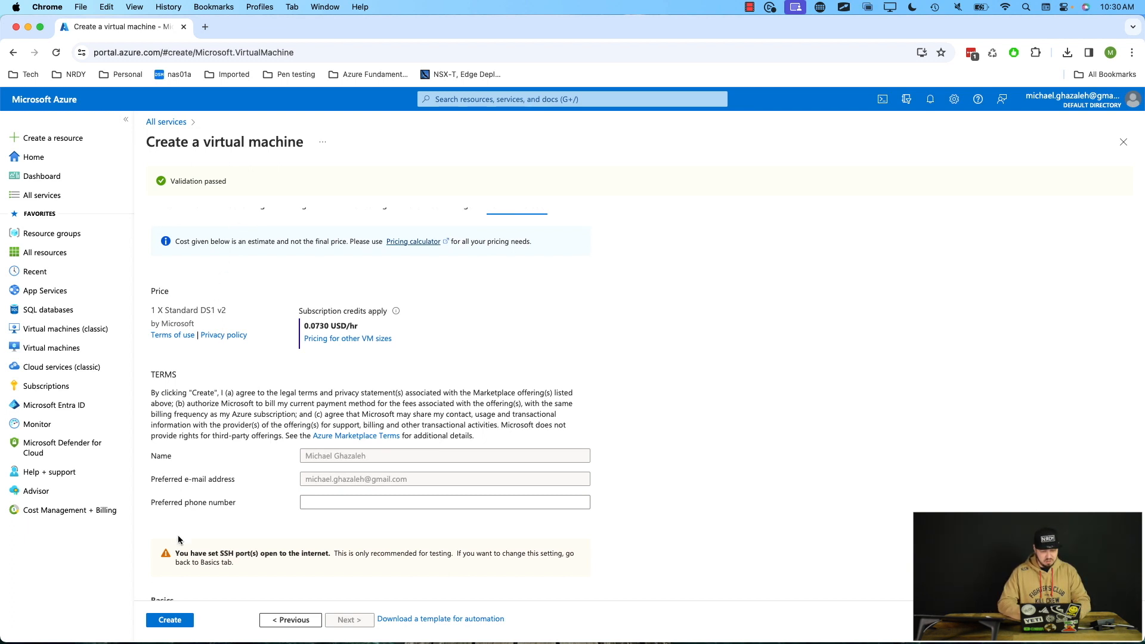
pyautogui.click(173, 621)
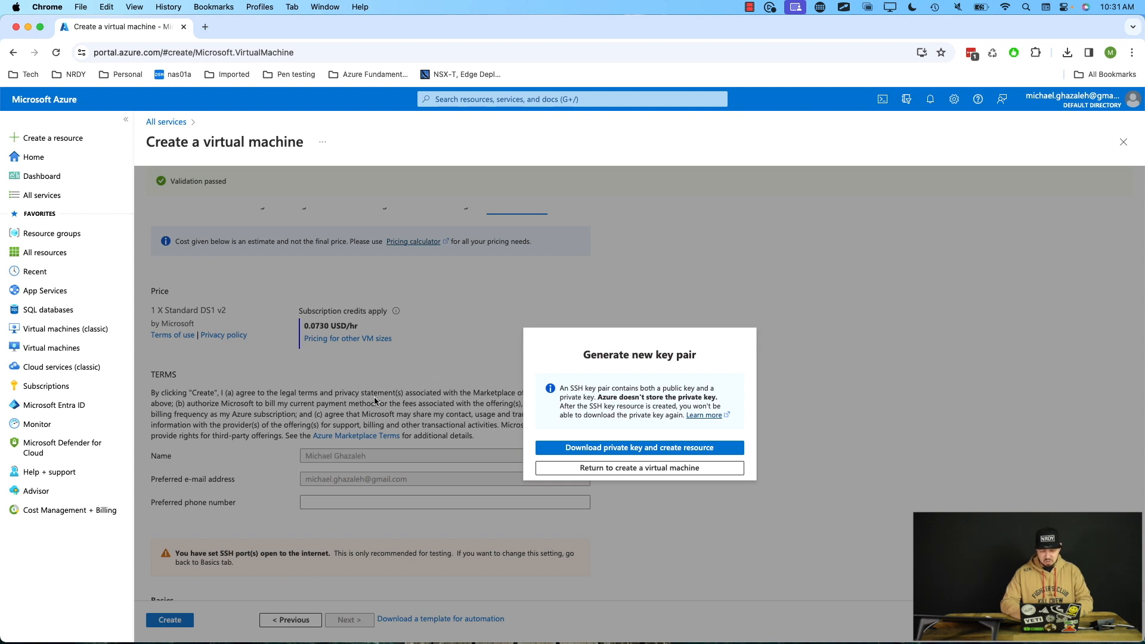
pyautogui.click(606, 448)
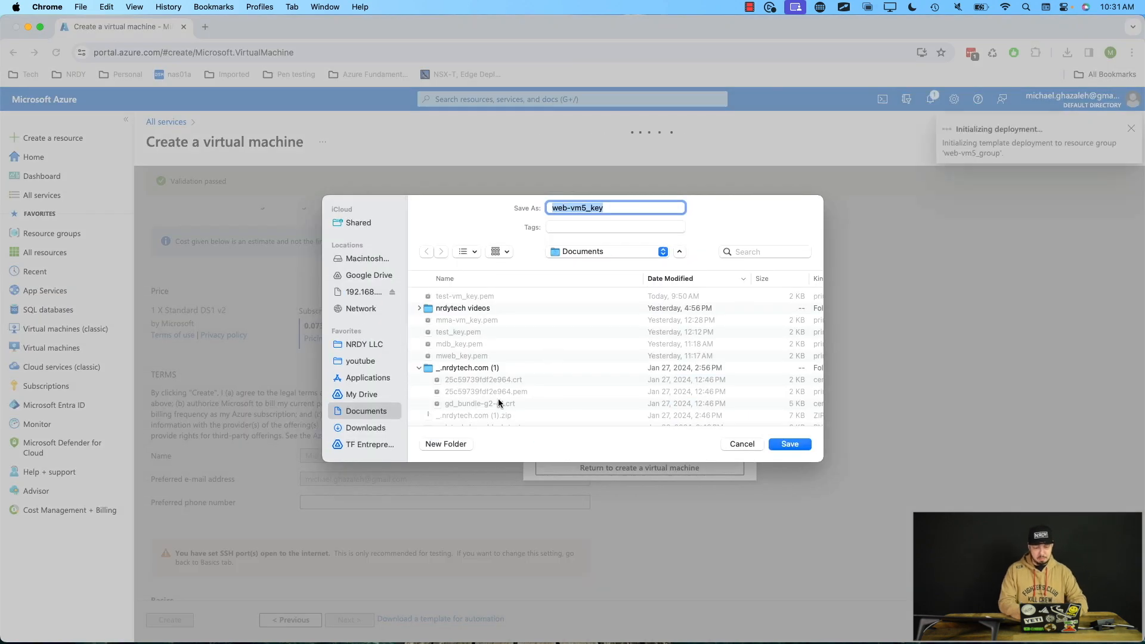
# Save the web-vm5_key private key into a new Documents folder named azure-yt-video-new-vm.
pyautogui.click(446, 444)
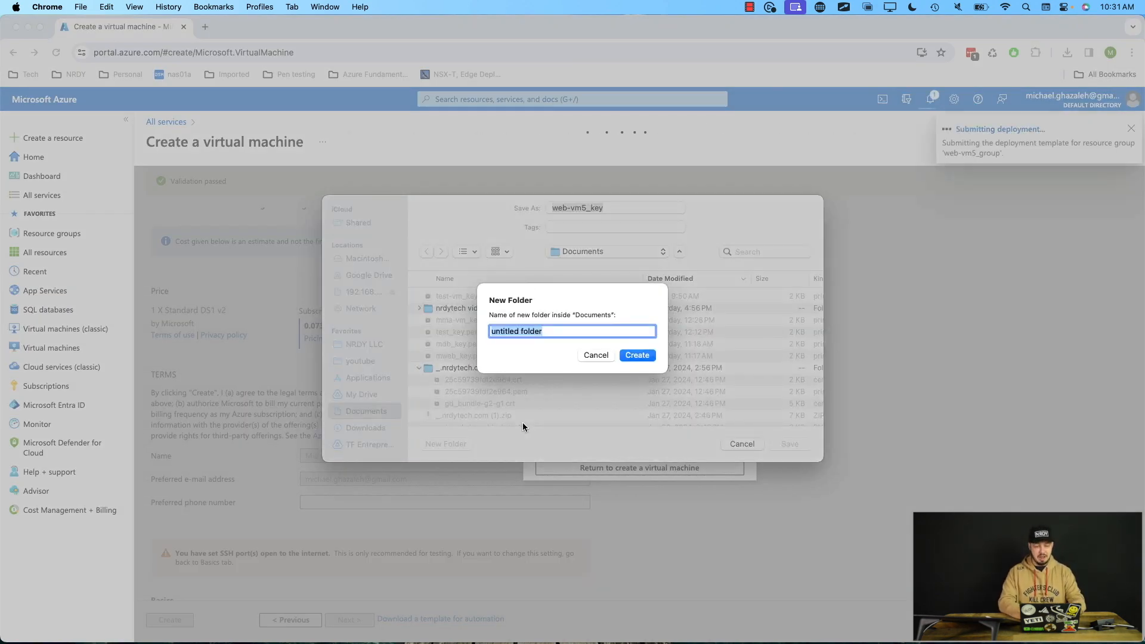
pyautogui.write('zu')
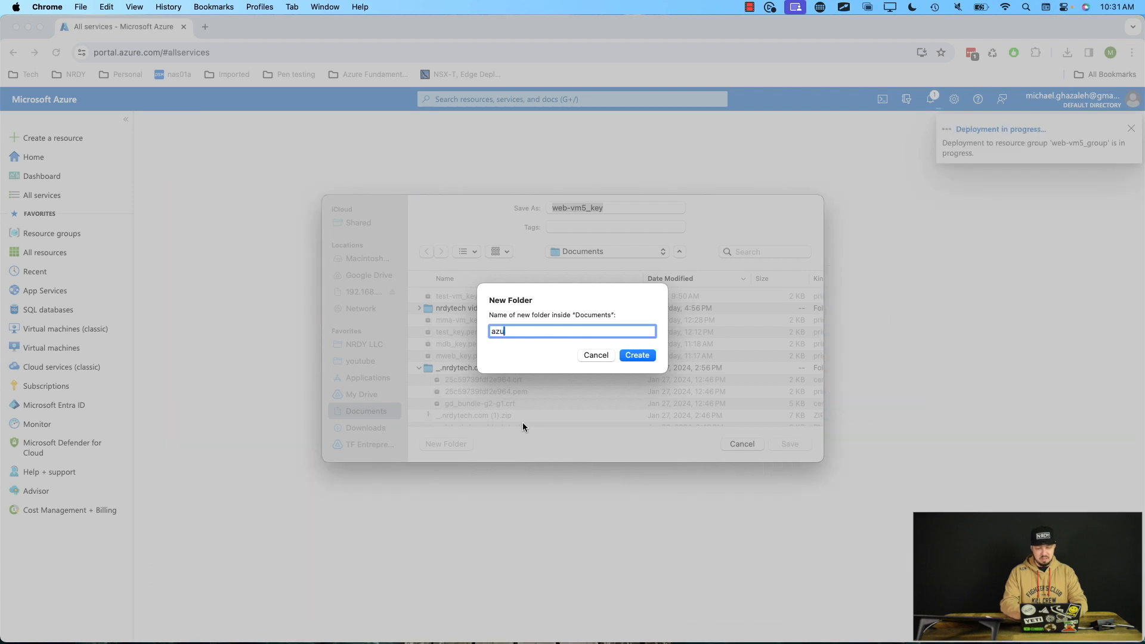
pyautogui.write('re-yt-video-new-vm')
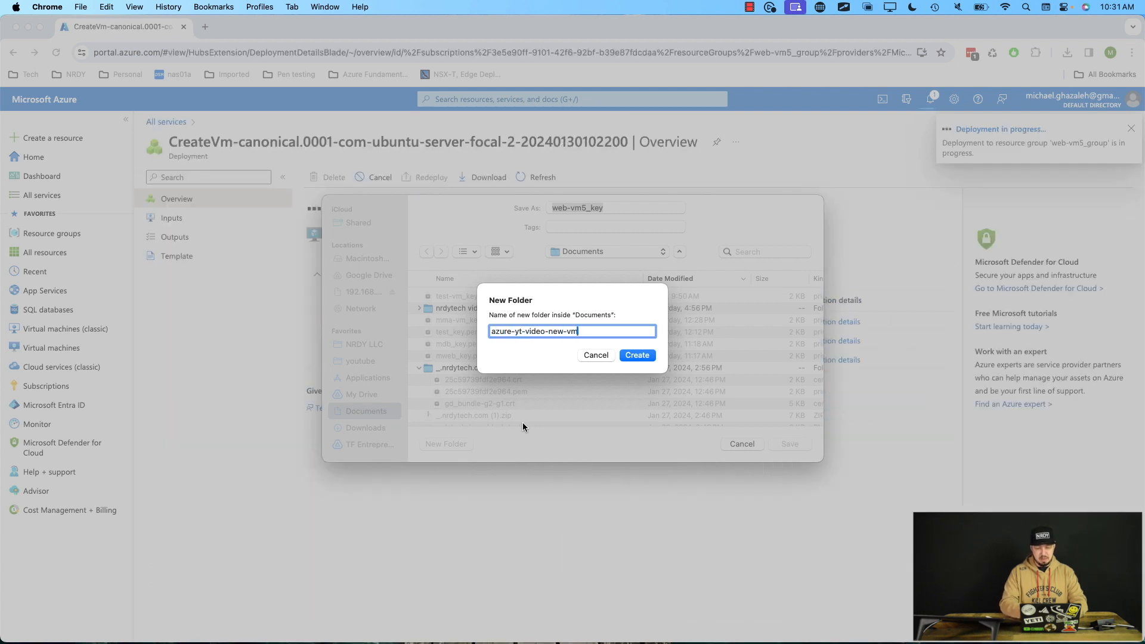
pyautogui.press('Return')
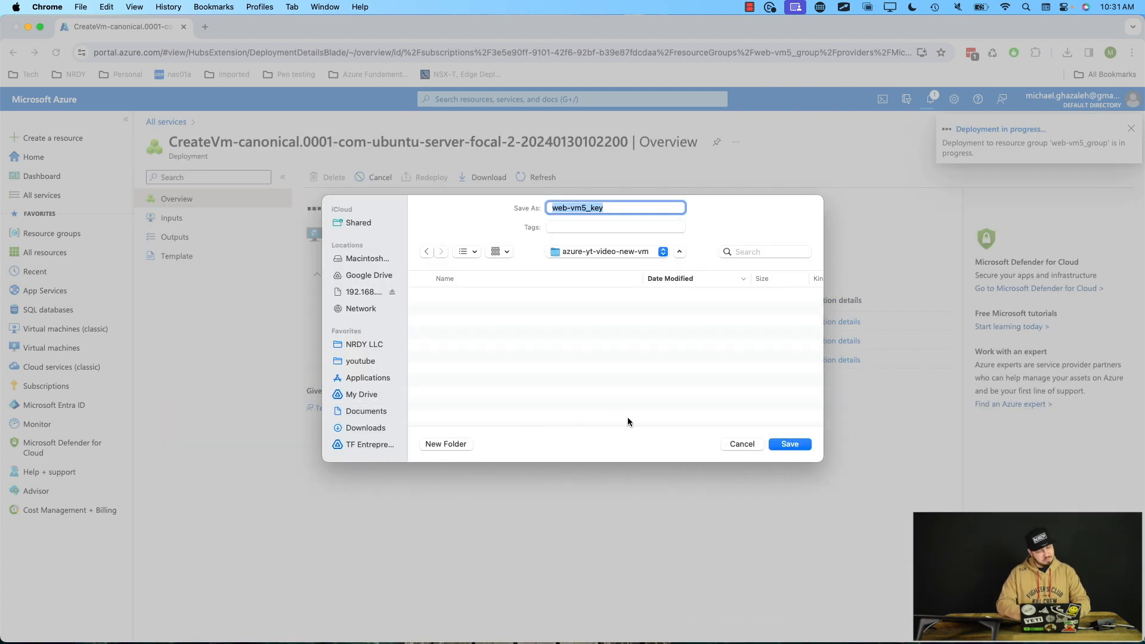
pyautogui.click(788, 445)
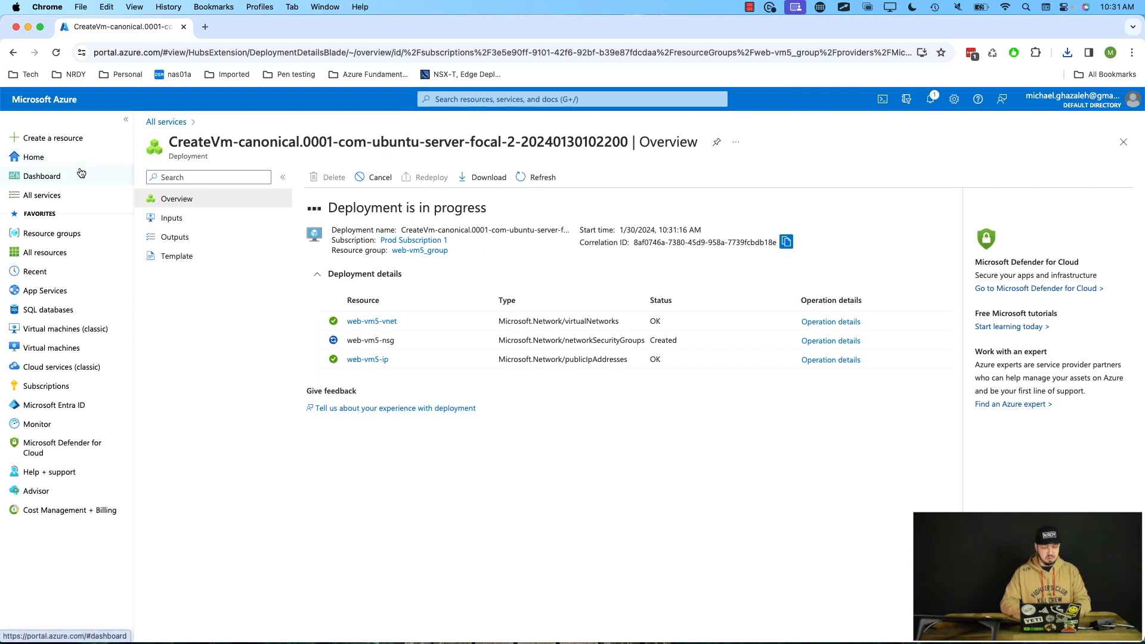
# Go to the portal home page and check the deployment notifications, then close the notifications pane.
pyautogui.click(62, 161)
pyautogui.click(62, 163)
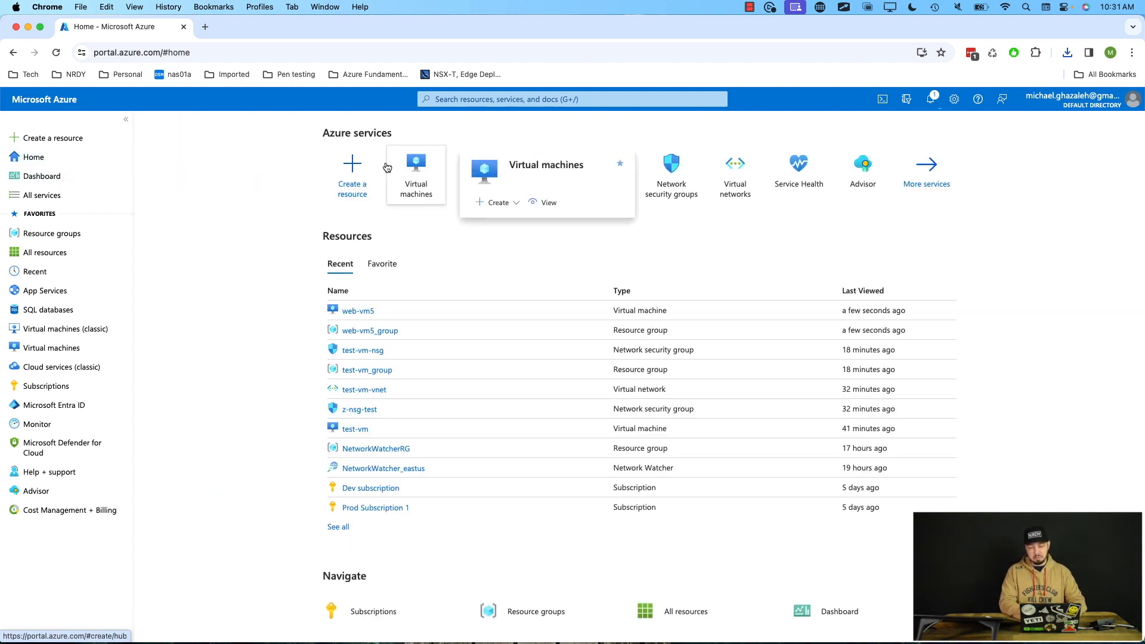
pyautogui.click(931, 101)
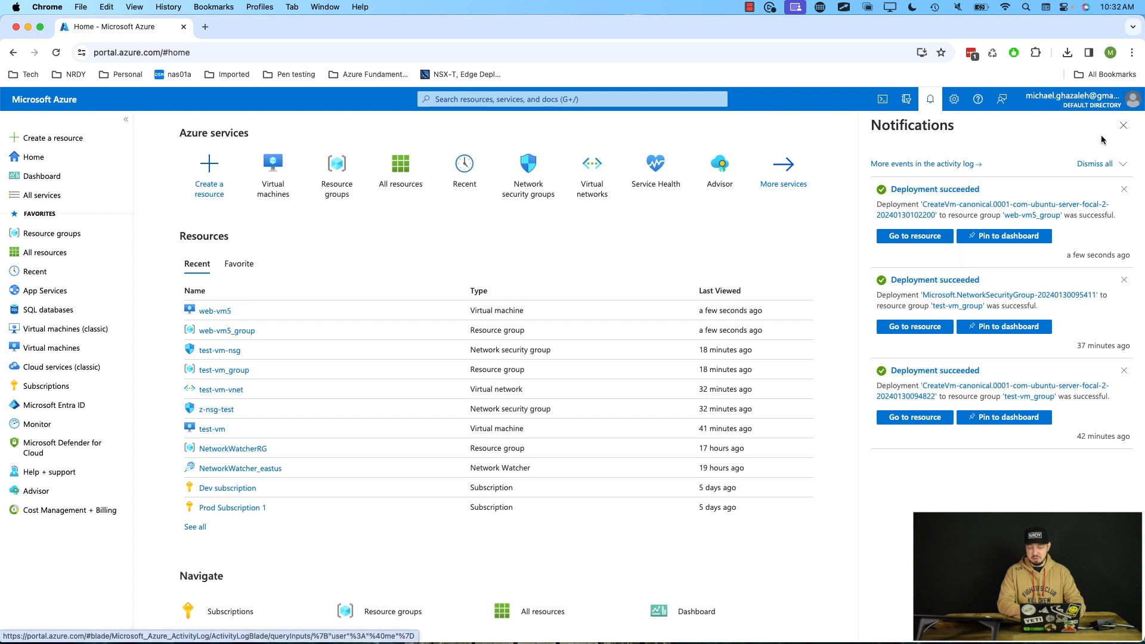
pyautogui.click(1122, 130)
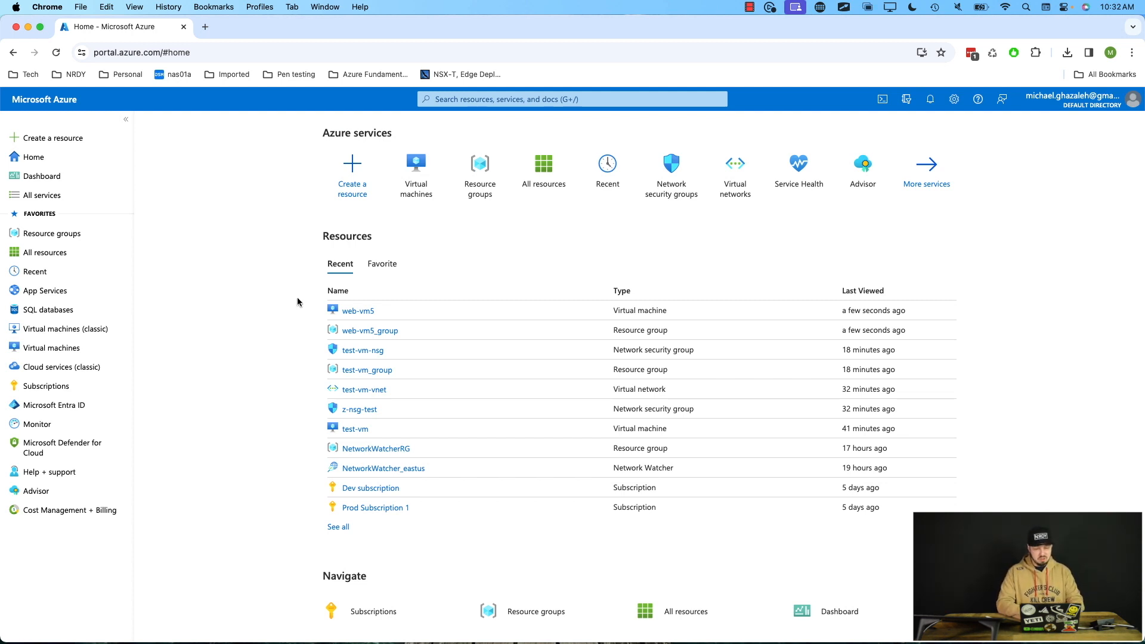
# Open the web-vm5 virtual machine from the recent resources list.
pyautogui.moveTo(365, 316)
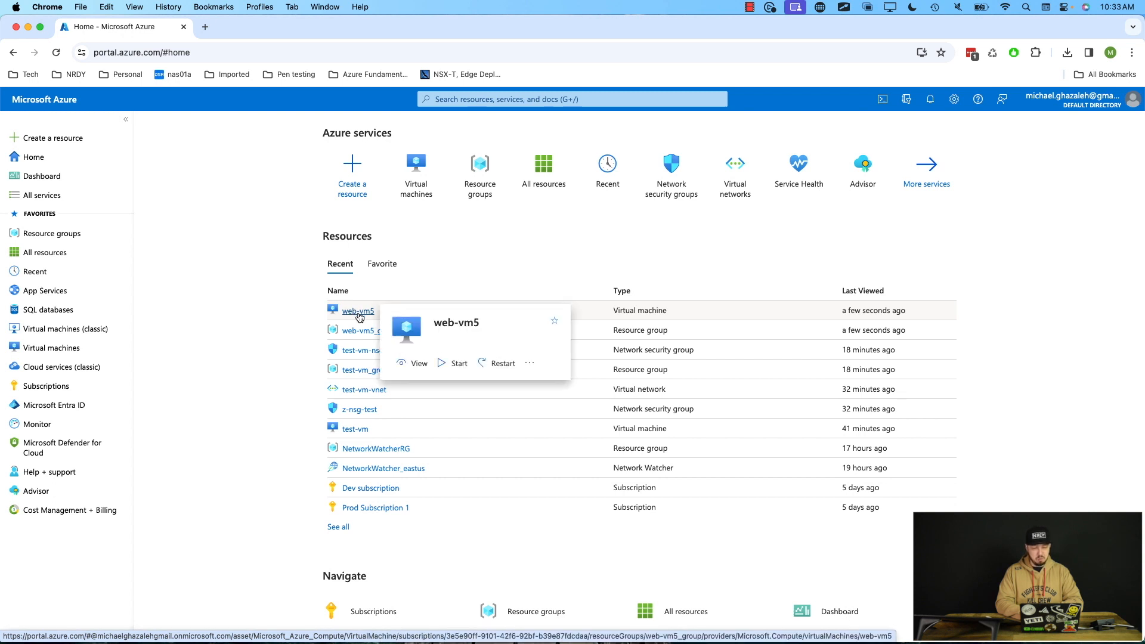
pyautogui.moveTo(416, 169)
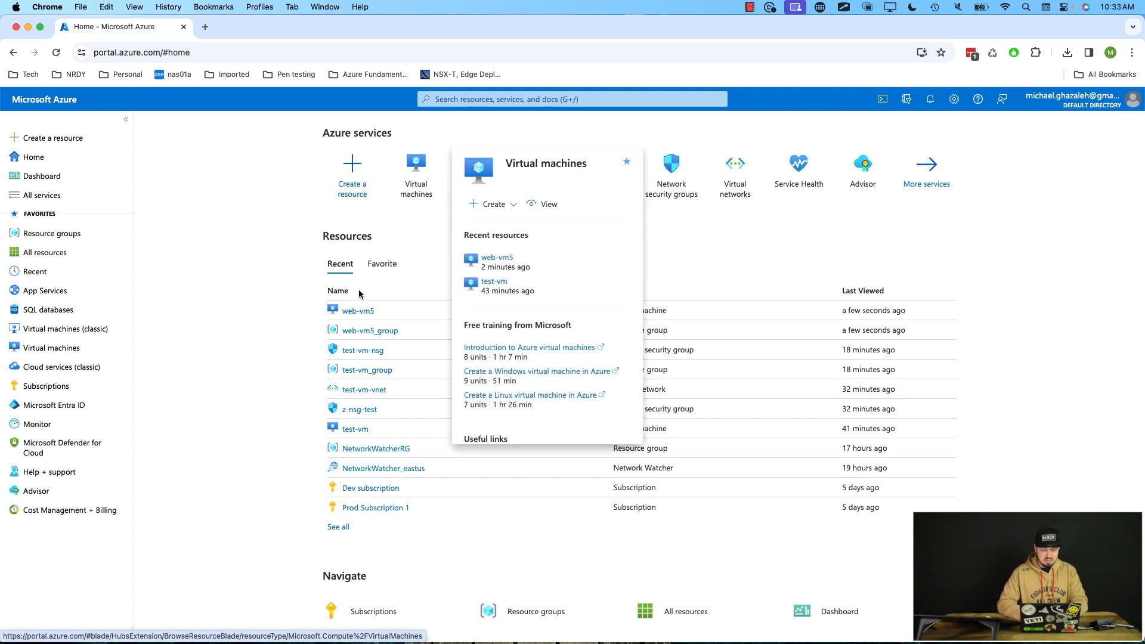
pyautogui.click(358, 316)
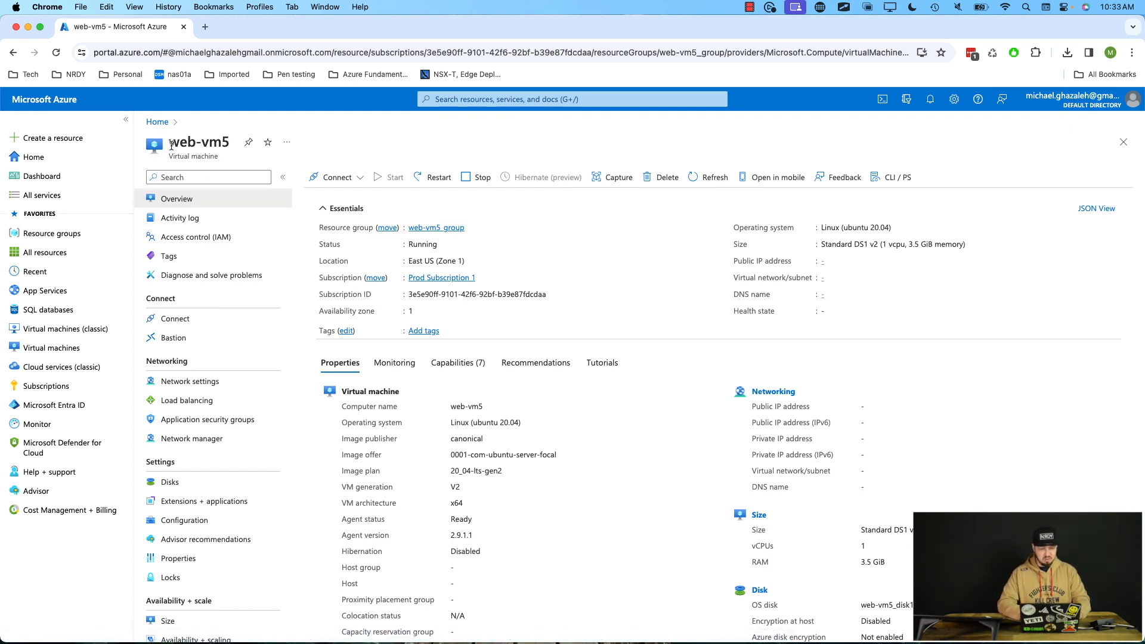
# Examine the VM's overview properties, including its public and private IP addresses.
pyautogui.moveTo(170, 143); pyautogui.dragTo(224, 161)
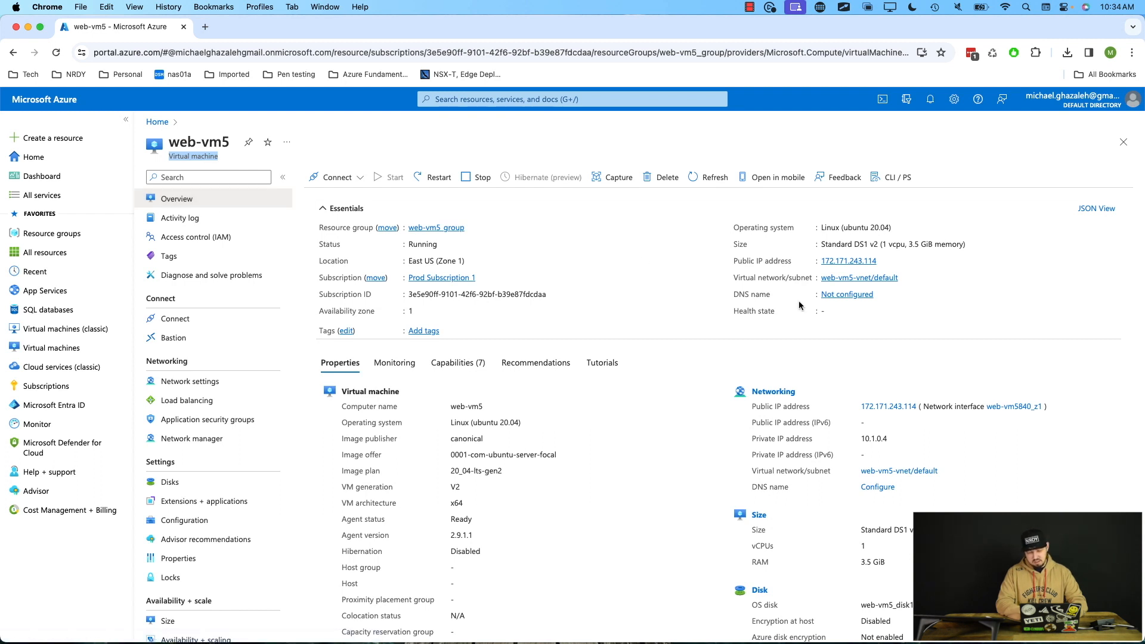
pyautogui.scroll(-3, 808, 397)
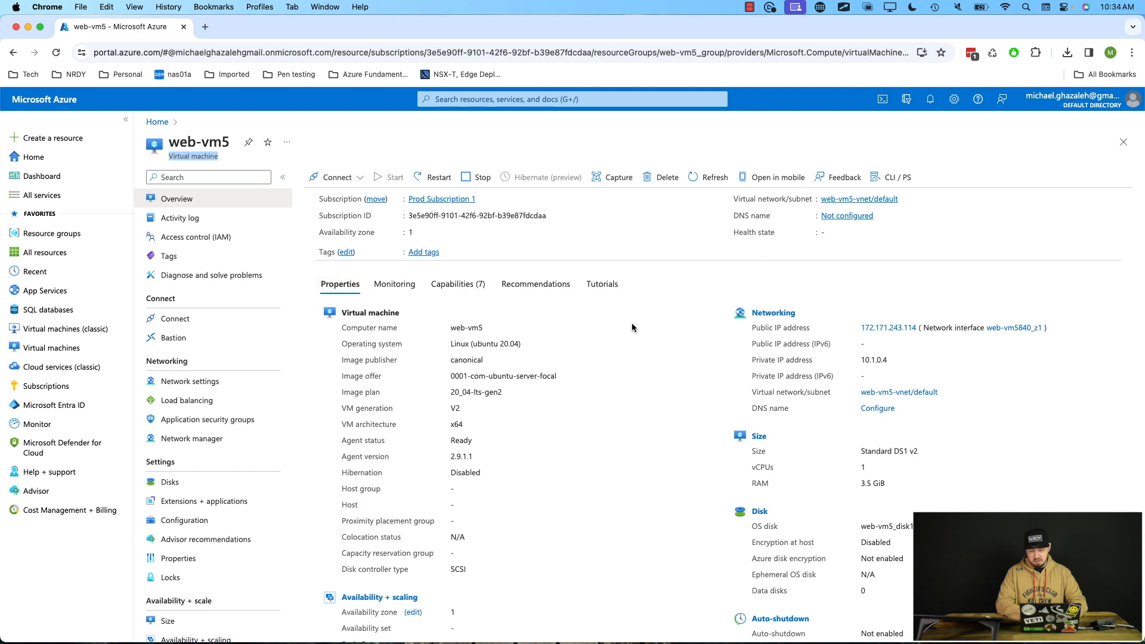
pyautogui.click(758, 330)
pyautogui.moveTo(760, 360); pyautogui.dragTo(813, 361)
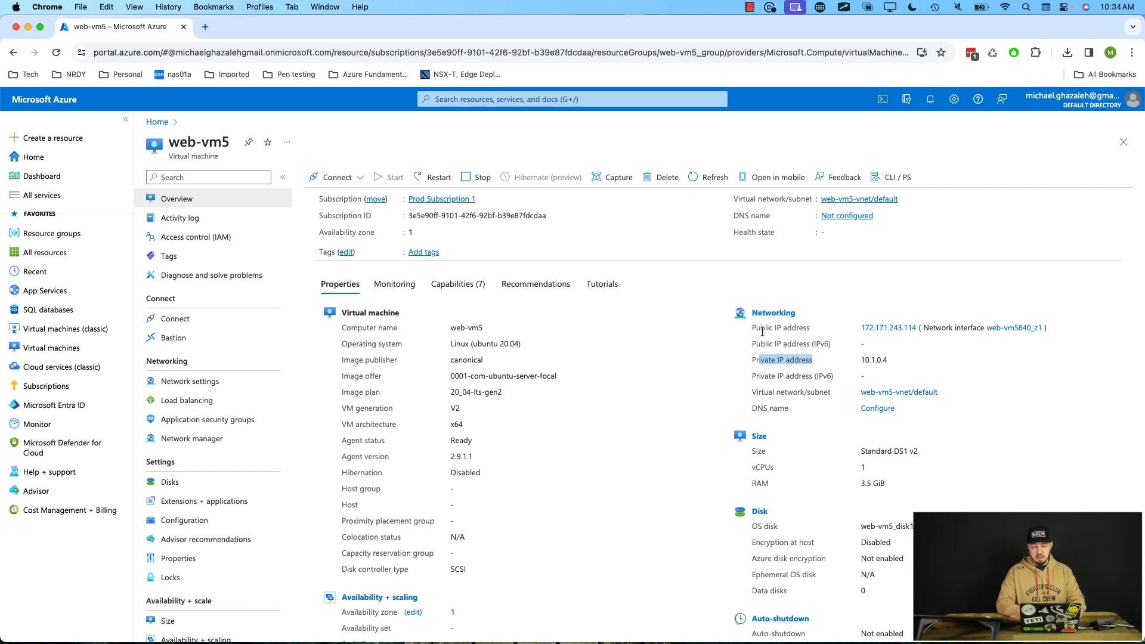
pyautogui.click(753, 359)
pyautogui.moveTo(753, 361); pyautogui.dragTo(898, 361)
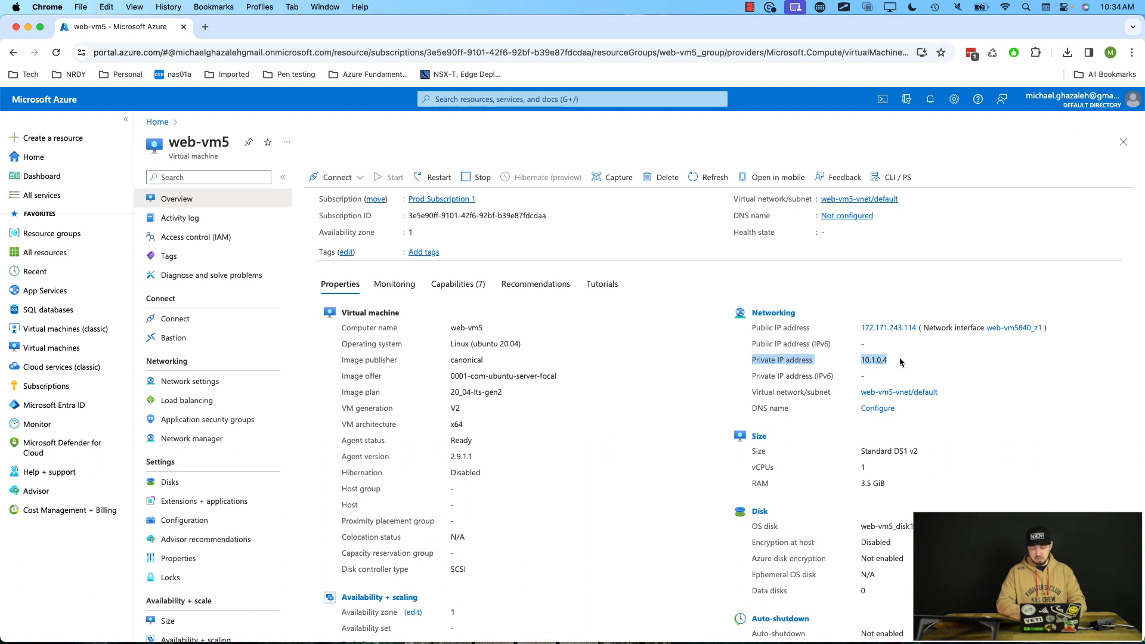
# Switch to Terminal, enlarge its text size, and move and resize the Terminal window.
pyautogui.click(770, 329)
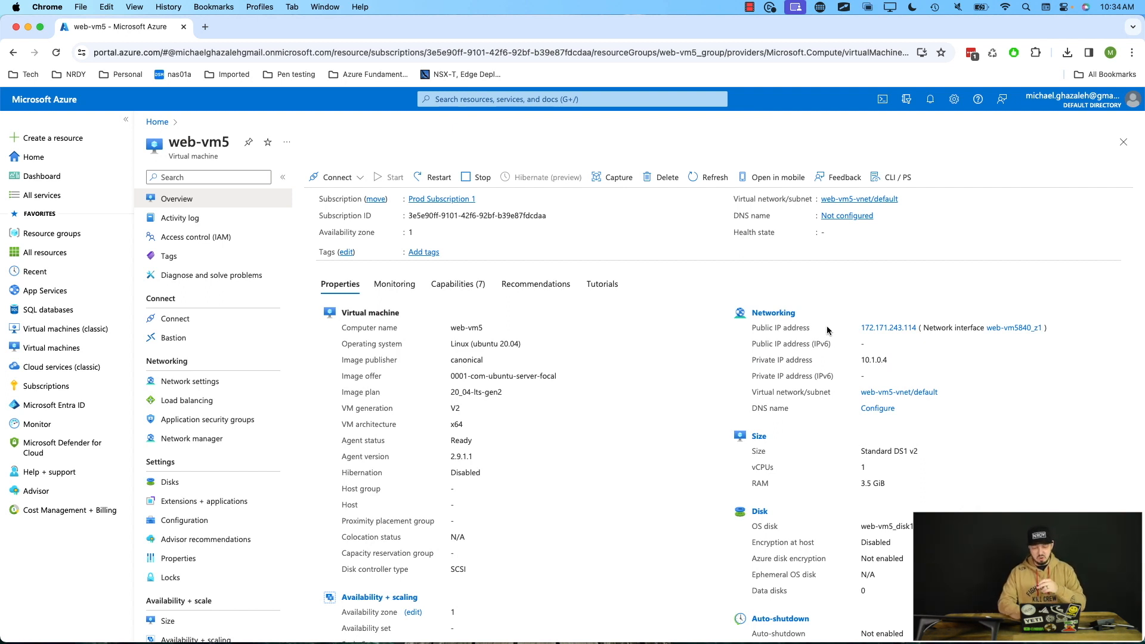
pyautogui.press('super+Tab')
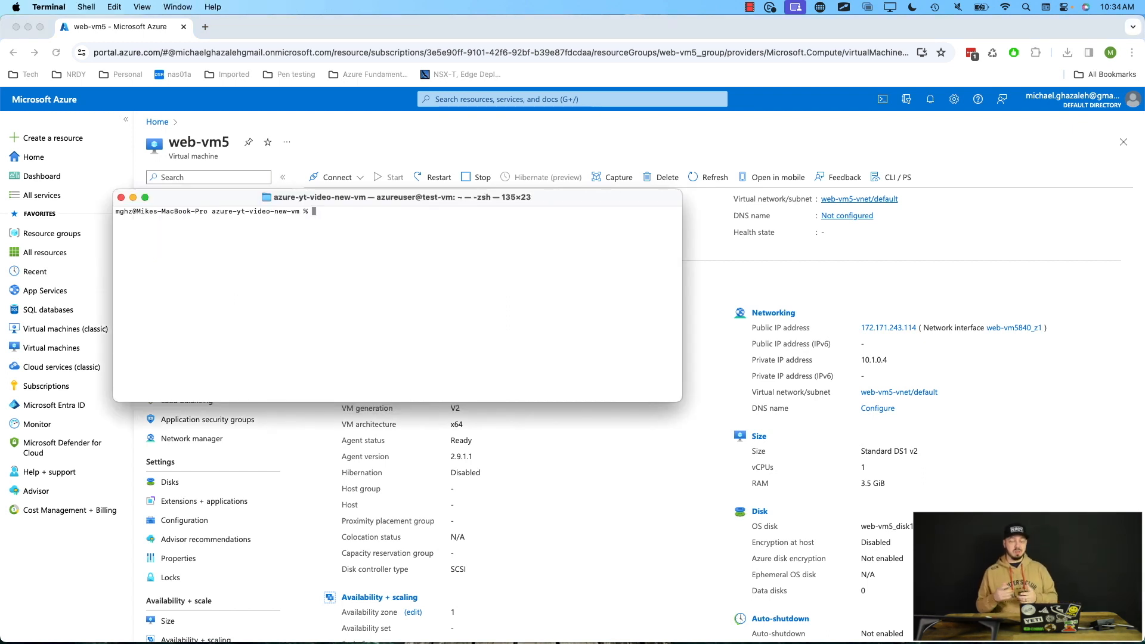
pyautogui.press('super+plus')
pyautogui.press('super+plus')
pyautogui.press('super+plus')
pyautogui.press('super+plus')
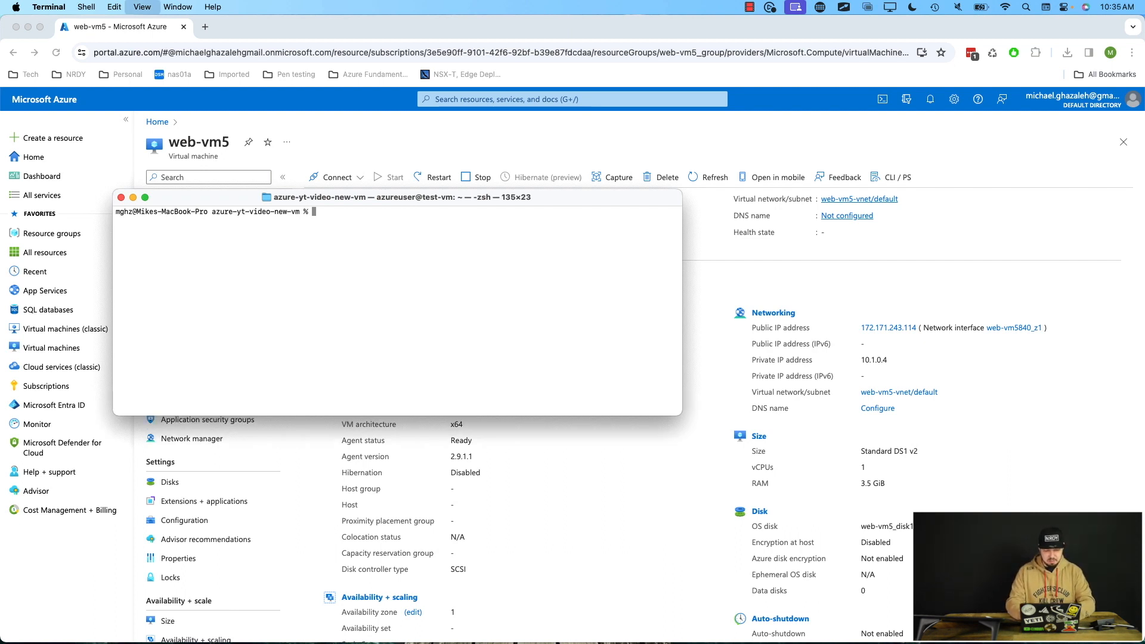
pyautogui.press('super+plus')
pyautogui.press('super+plus')
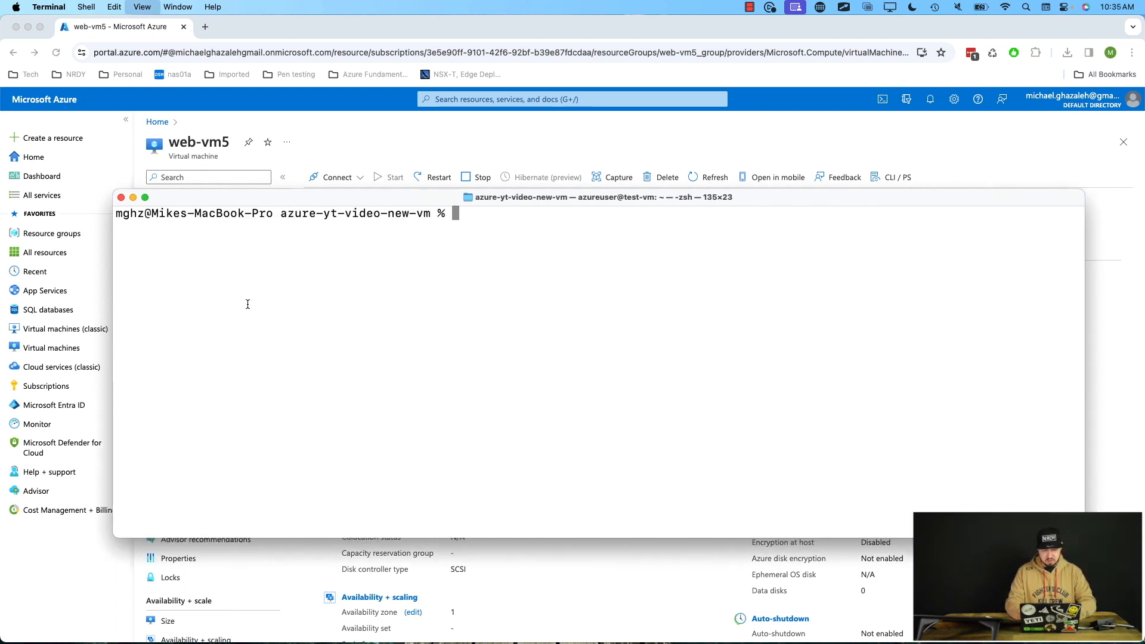
pyautogui.moveTo(241, 201); pyautogui.dragTo(151, 114)
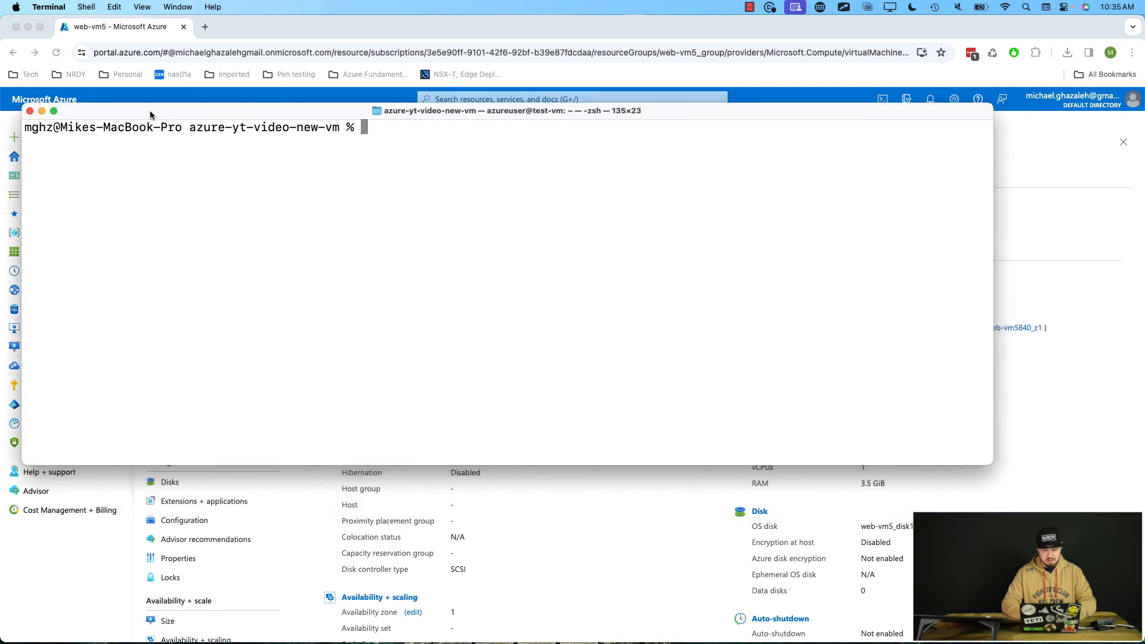
pyautogui.moveTo(987, 460); pyautogui.dragTo(718, 606)
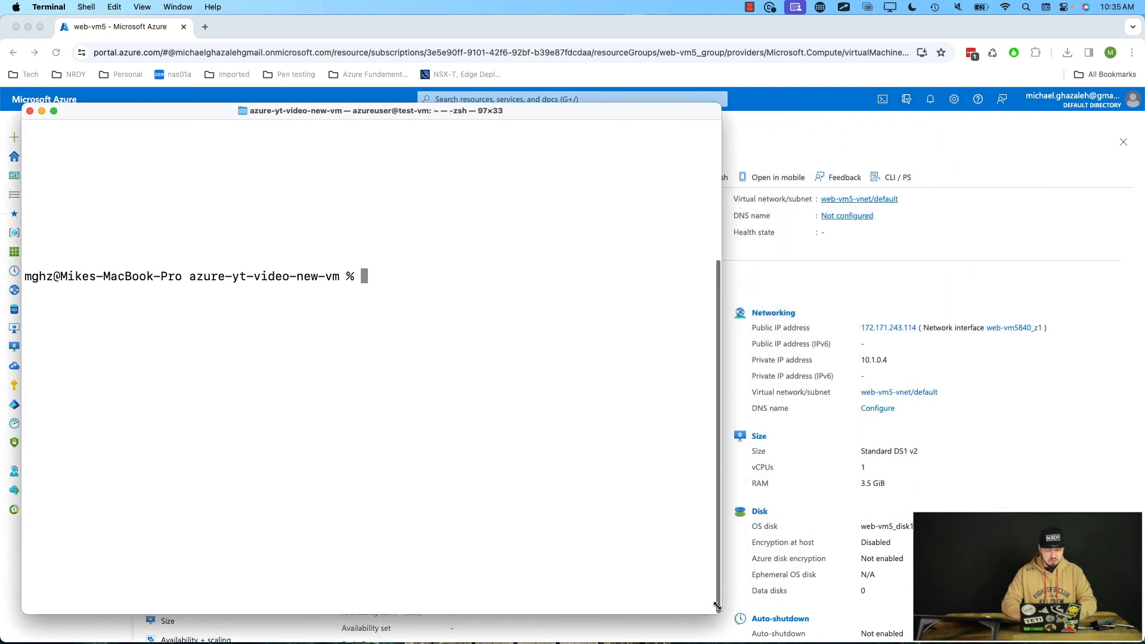
# Clear the terminal and list the files in the azure-yt-video-new-vm folder.
pyautogui.write('clear')
pyautogui.press('Return')
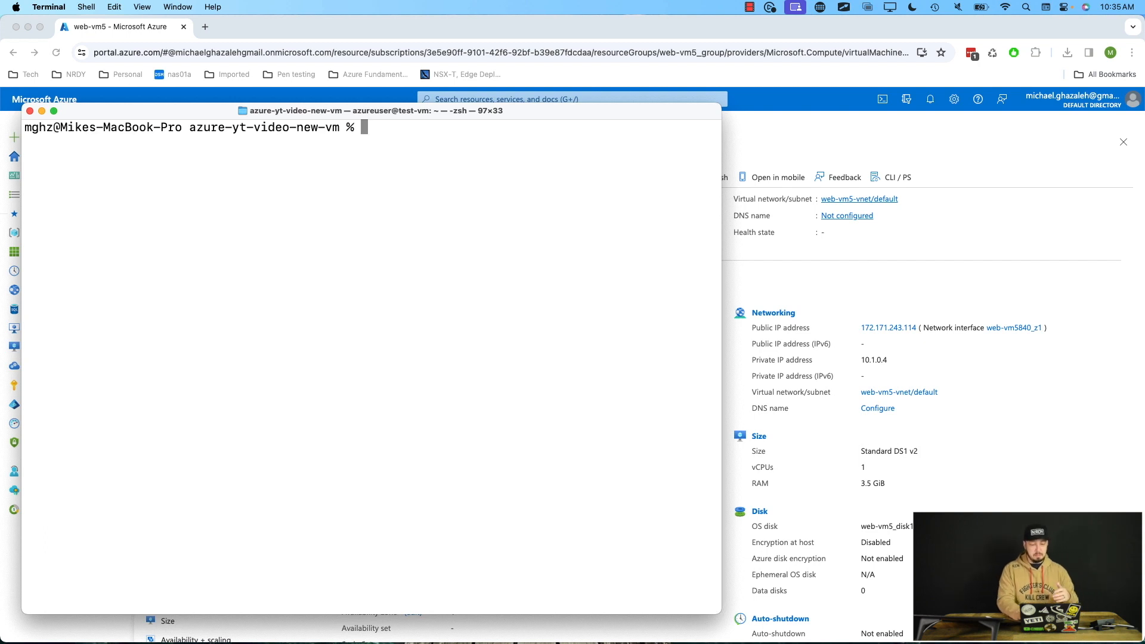
pyautogui.press('Return')
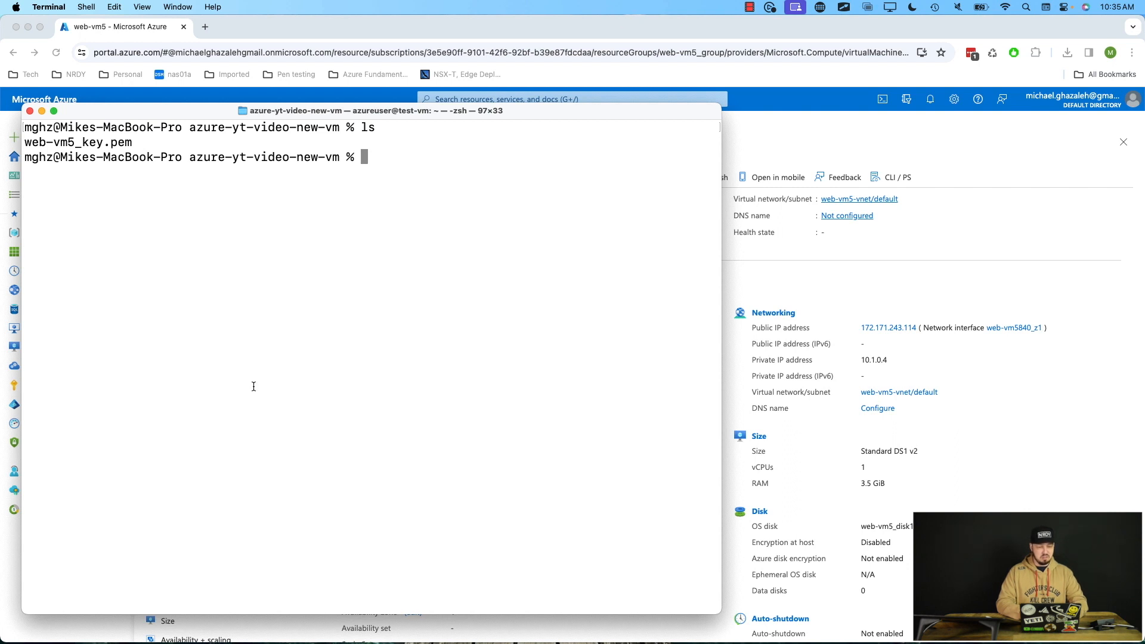
pyautogui.moveTo(130, 138); pyautogui.dragTo(27, 145)
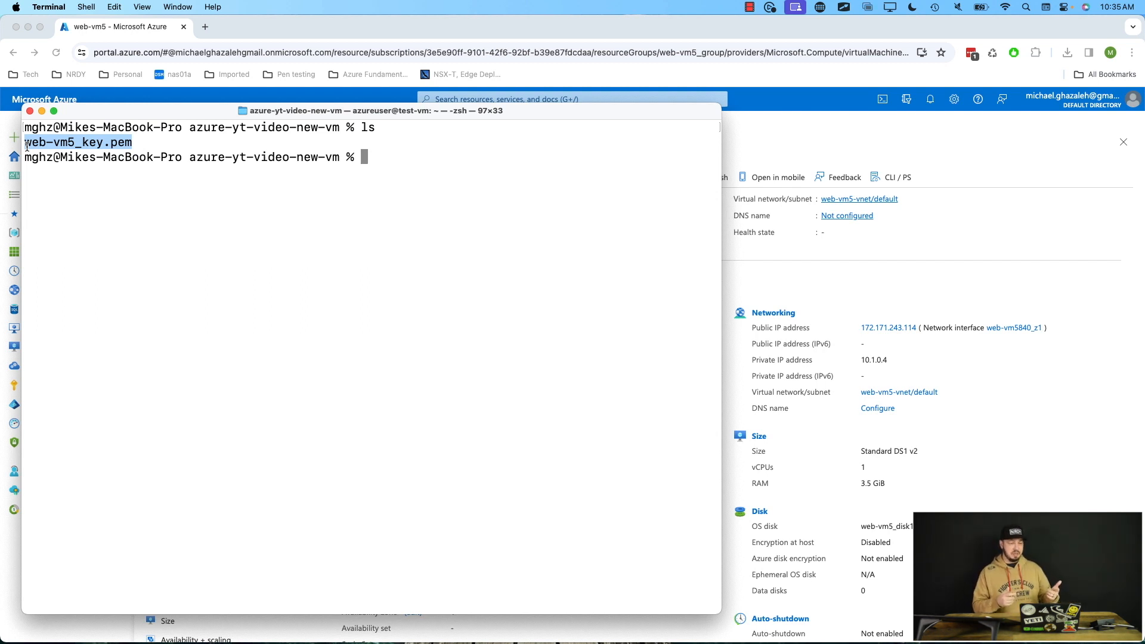
# Try to SSH into 172.171.243.114 as azureuser with the web-vm5_key.pem key, accepting the host fingerprint with yes.
pyautogui.click(403, 181)
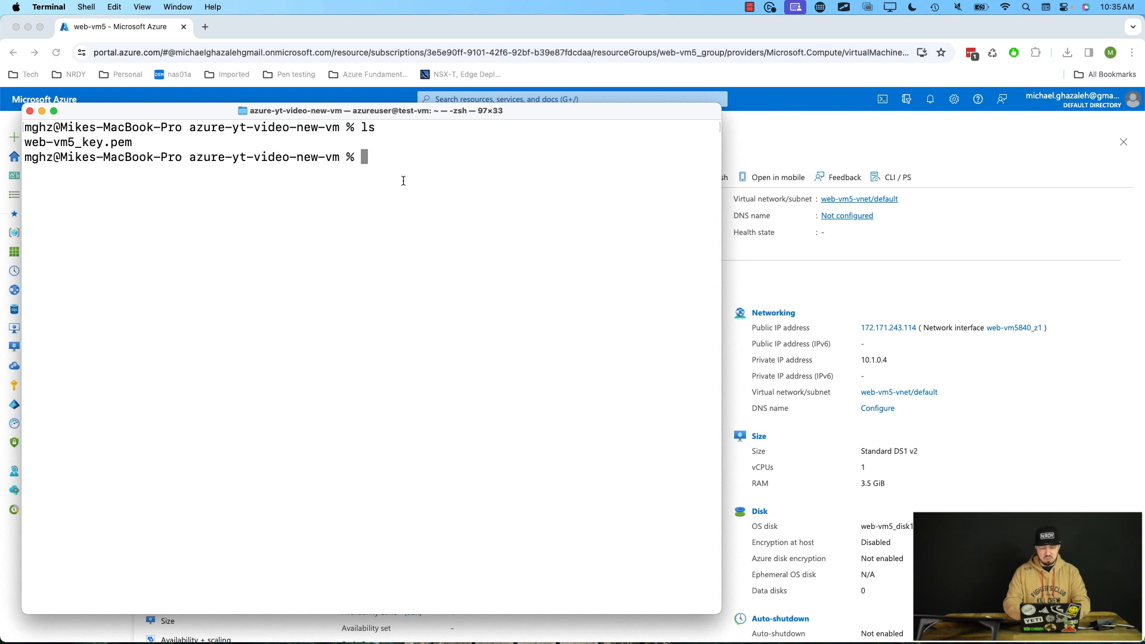
pyautogui.write('ssh')
pyautogui.press('BackSpace')
pyautogui.press('BackSpace')
pyautogui.write('sh ')
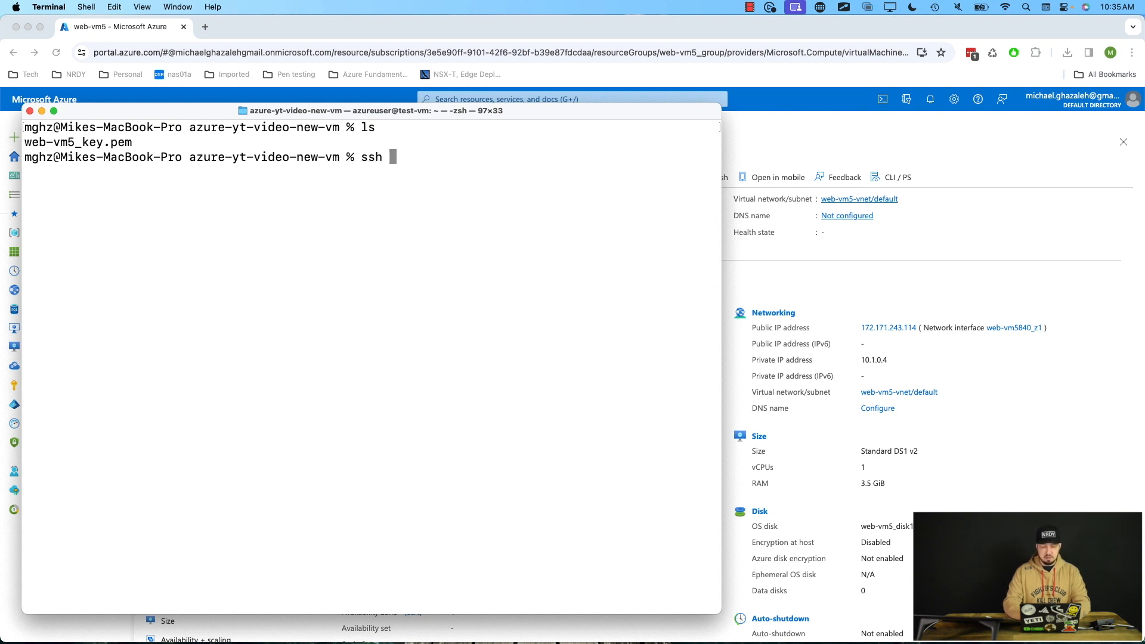
pyautogui.write('-i ')
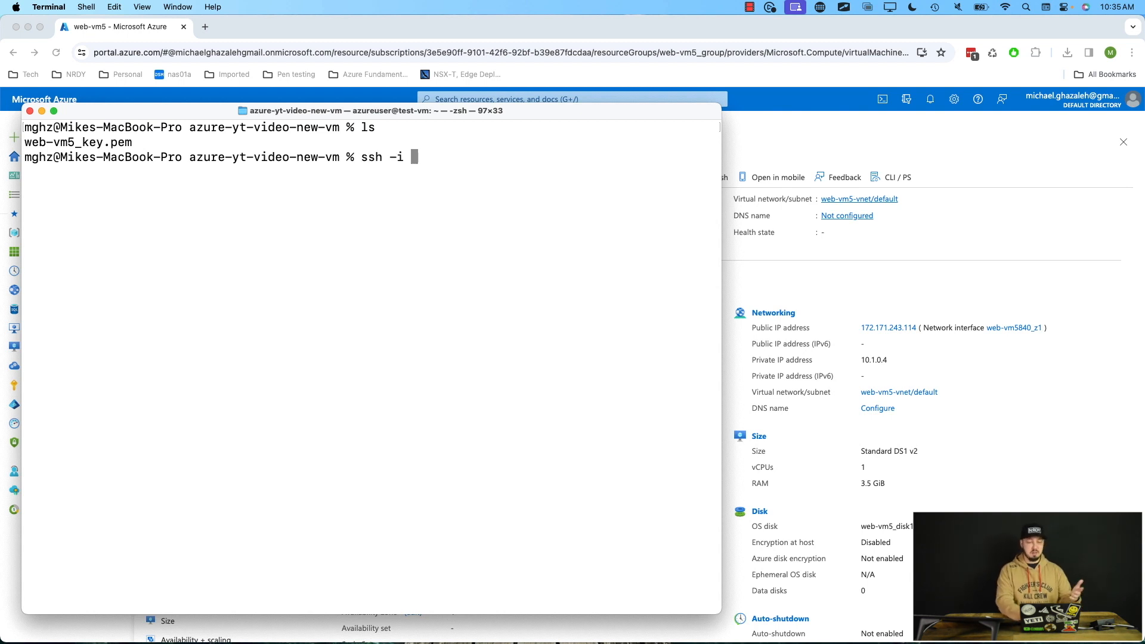
pyautogui.write('"')
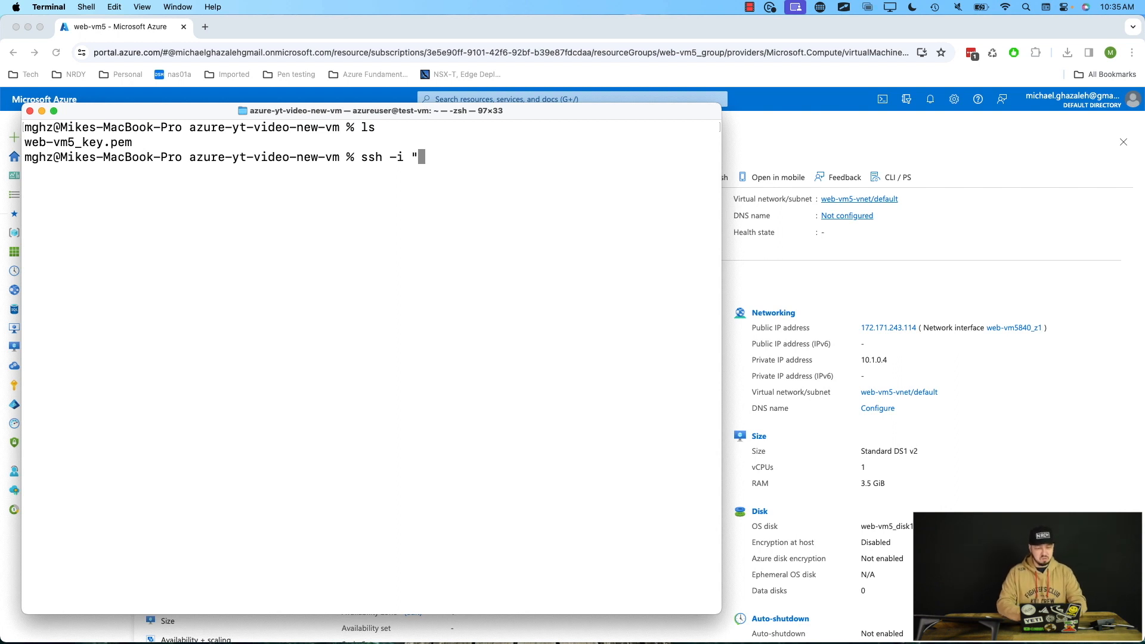
pyautogui.write('web')
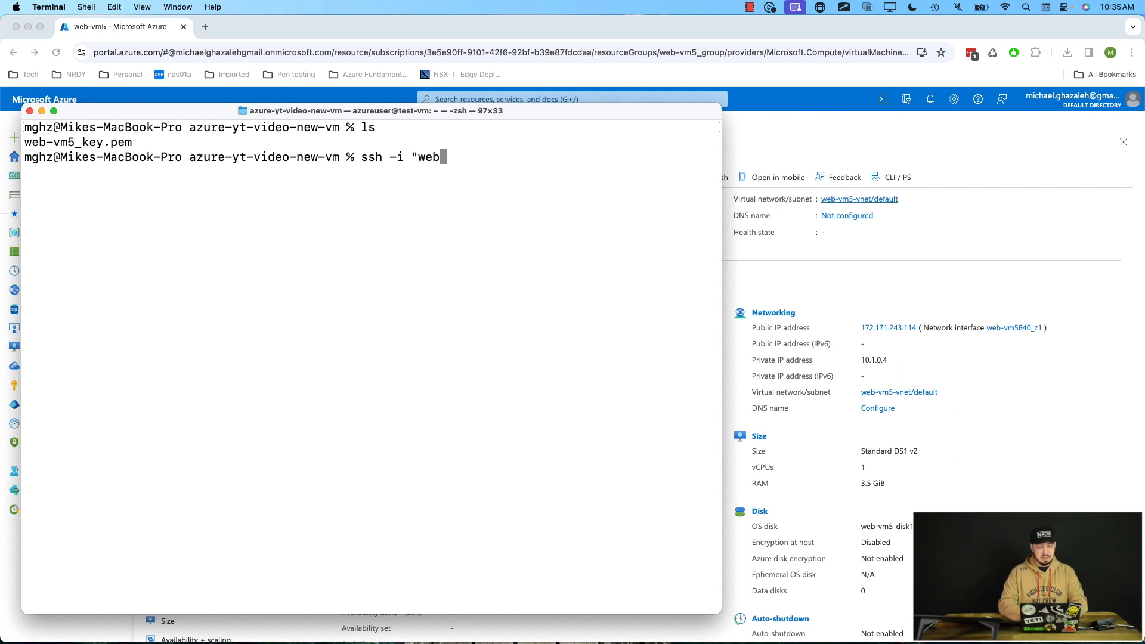
pyautogui.write('-')
pyautogui.press('Tab')
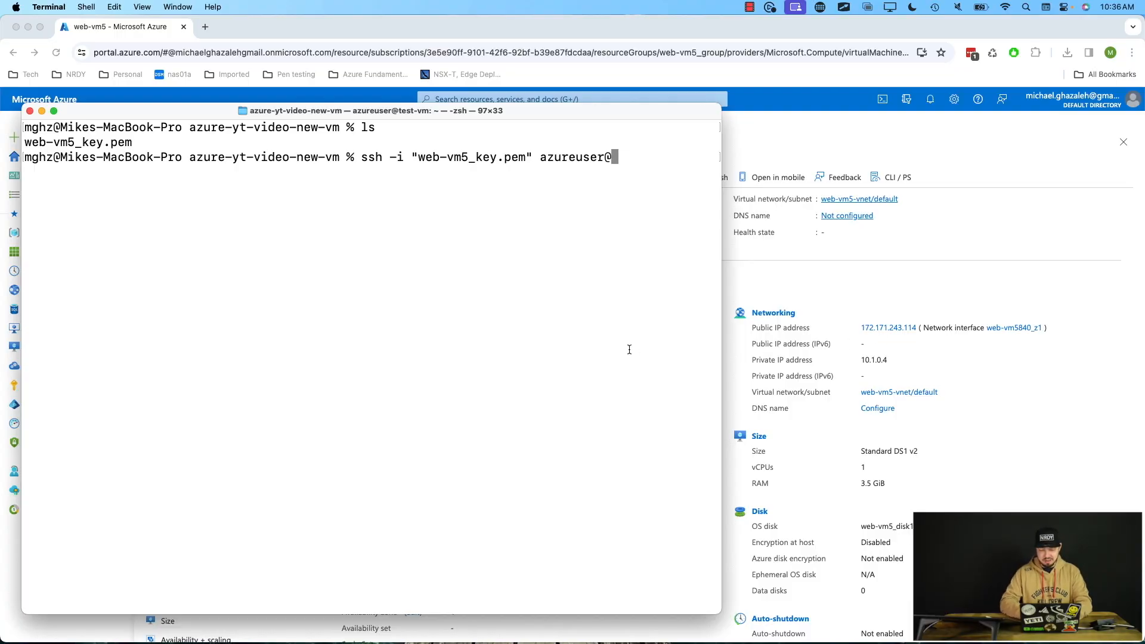
pyautogui.write('172.17')
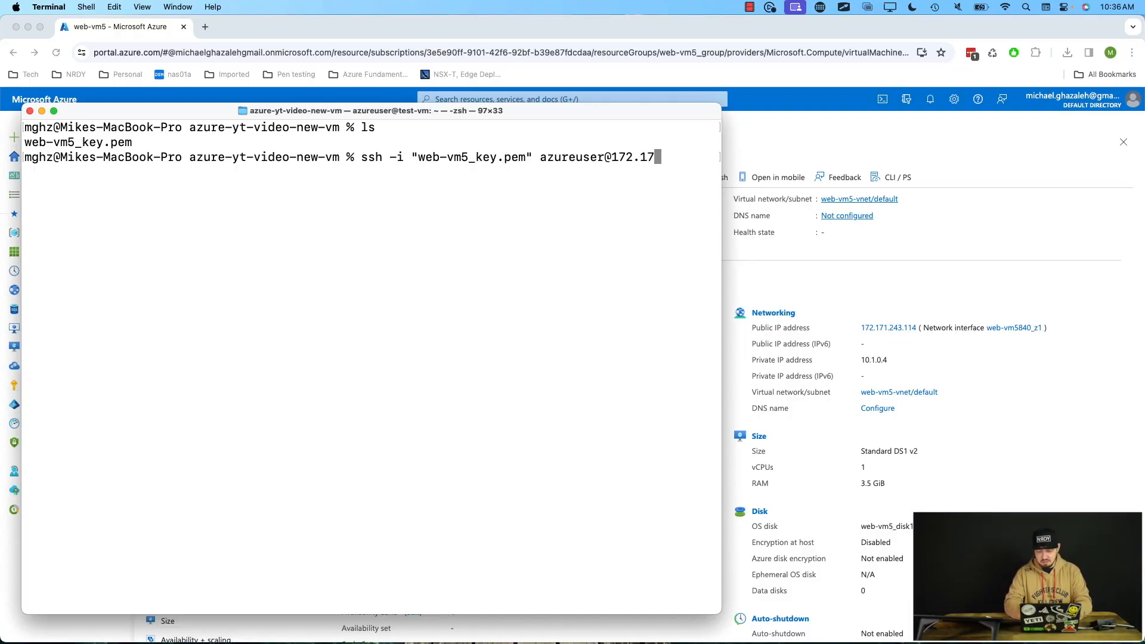
pyautogui.write('1.243.114')
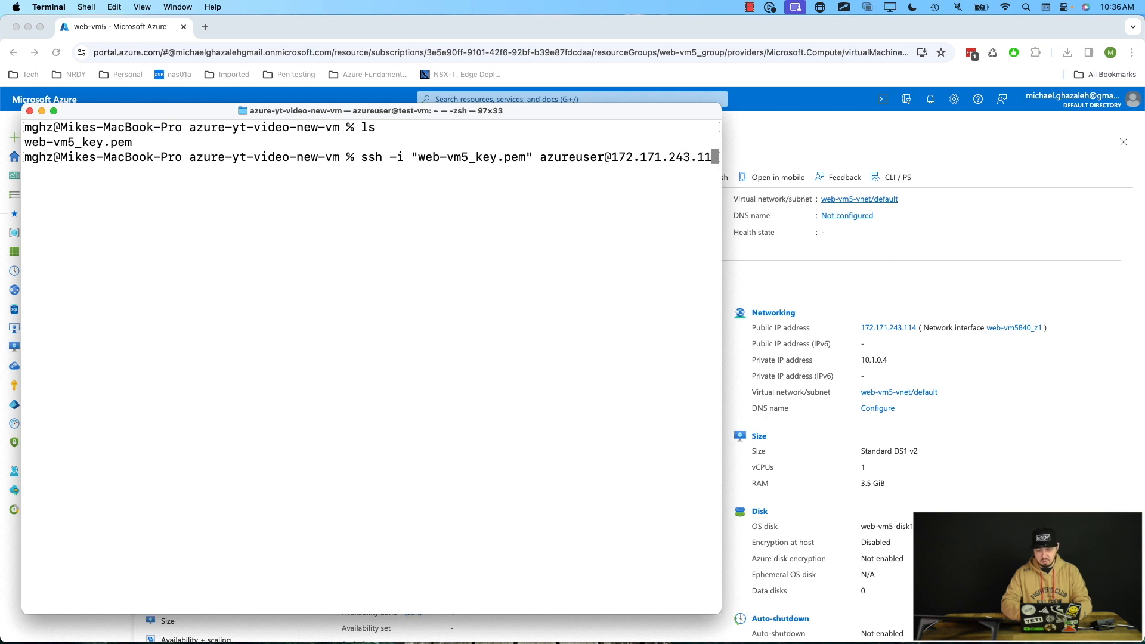
pyautogui.press('Return')
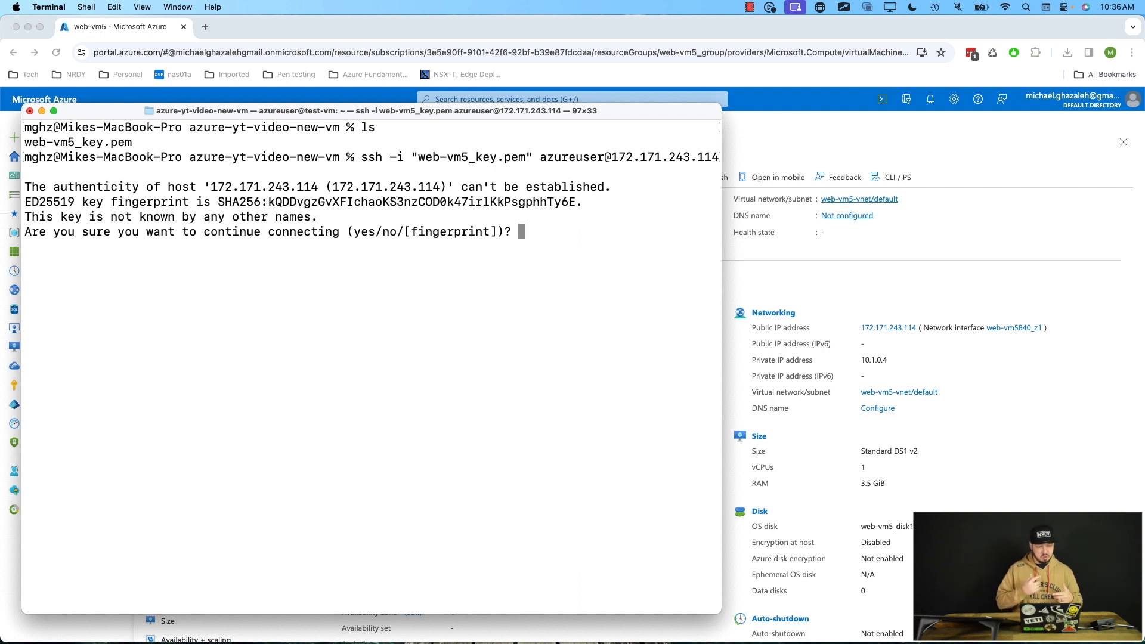
pyautogui.write('yes')
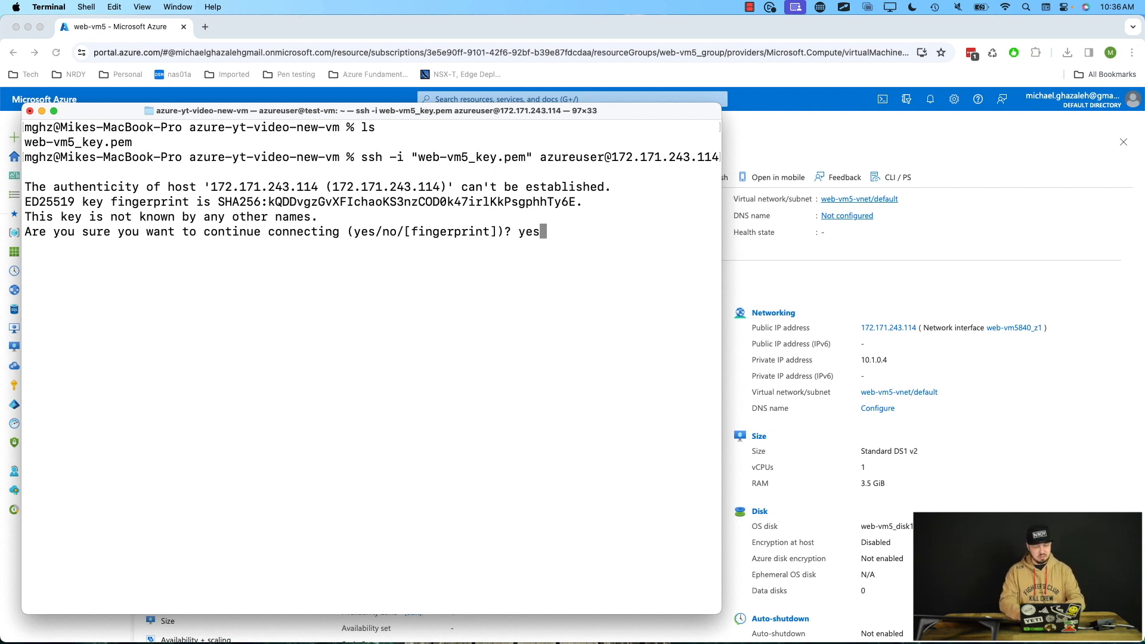
pyautogui.press('Return')
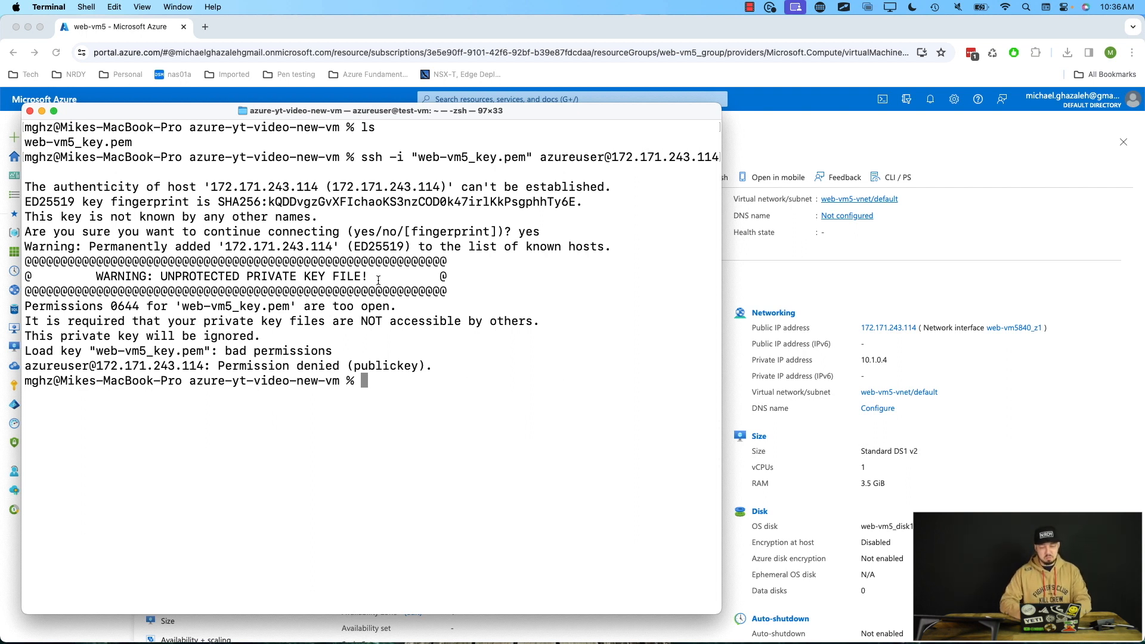
# Restrict the web-vm5_key.pem file's permissions with chmod 400.
pyautogui.moveTo(374, 276); pyautogui.dragTo(130, 282)
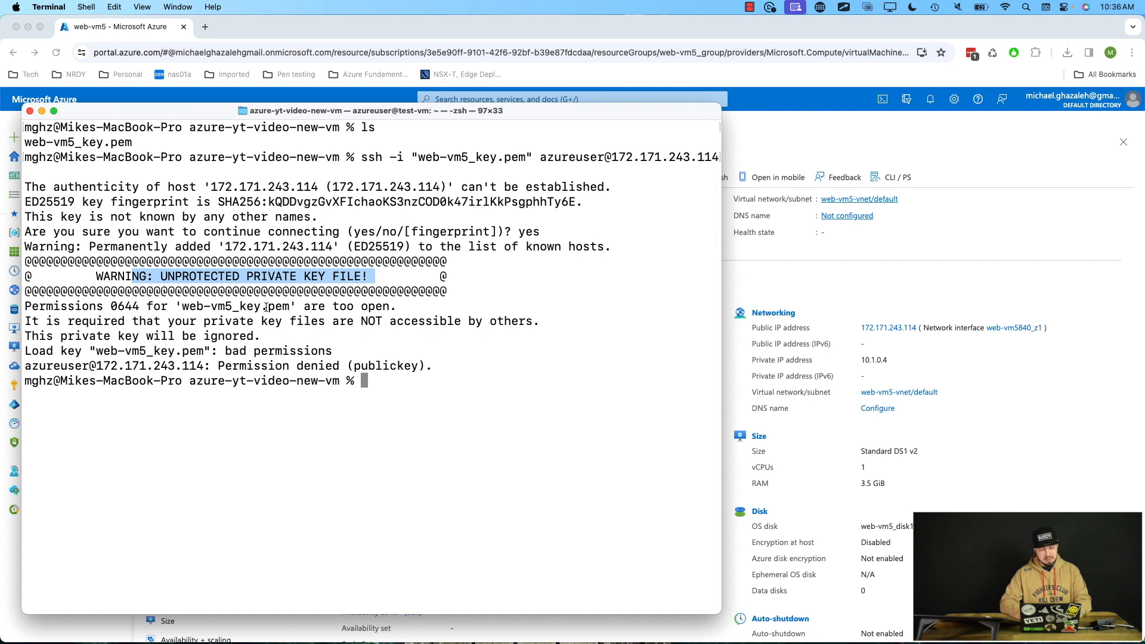
pyautogui.moveTo(297, 306); pyautogui.dragTo(409, 307)
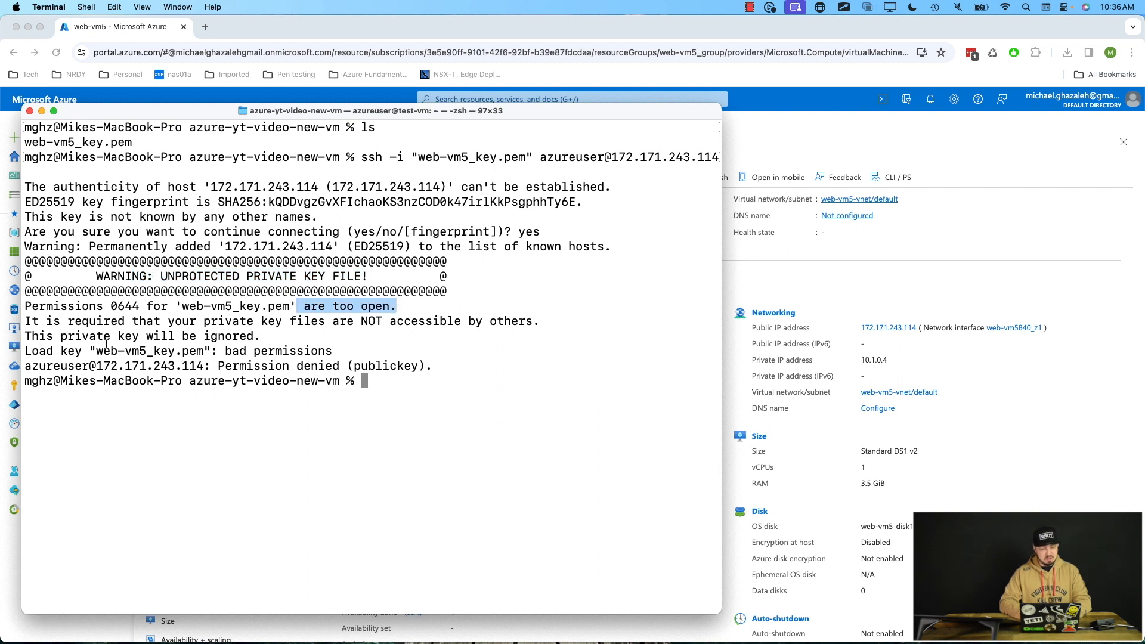
pyautogui.moveTo(28, 323); pyautogui.dragTo(540, 323)
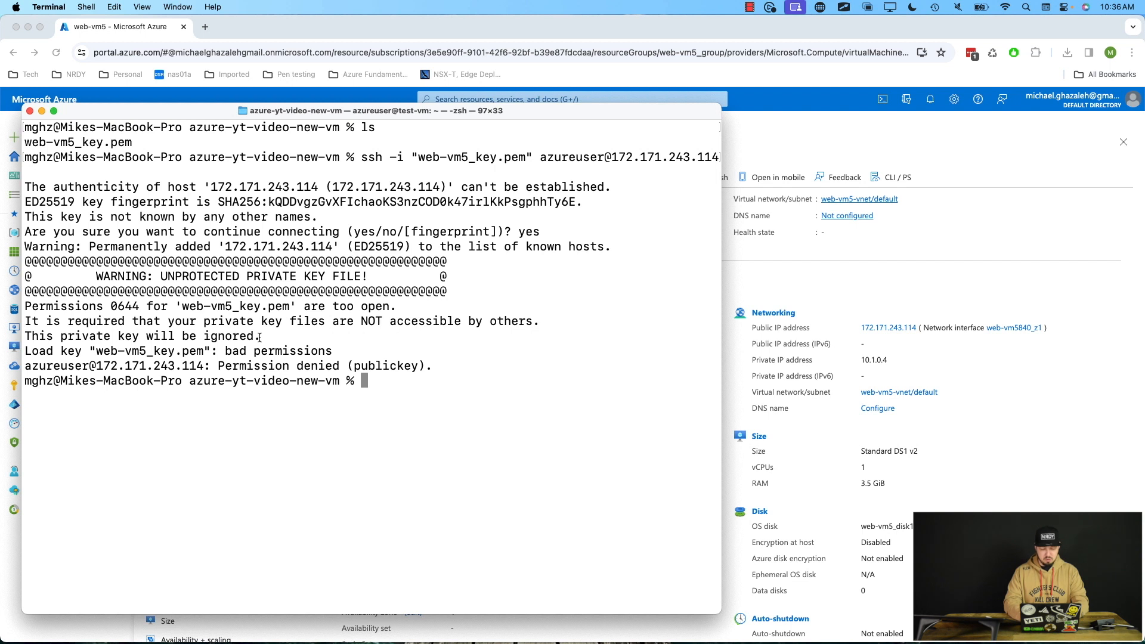
pyautogui.write('ch')
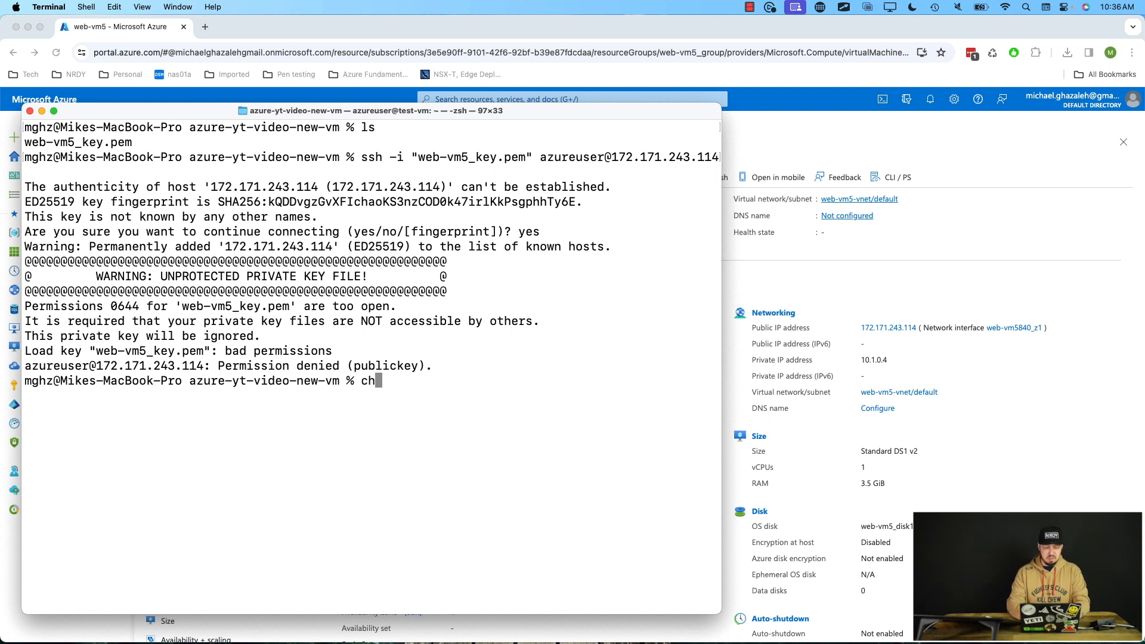
pyautogui.write('mod 400')
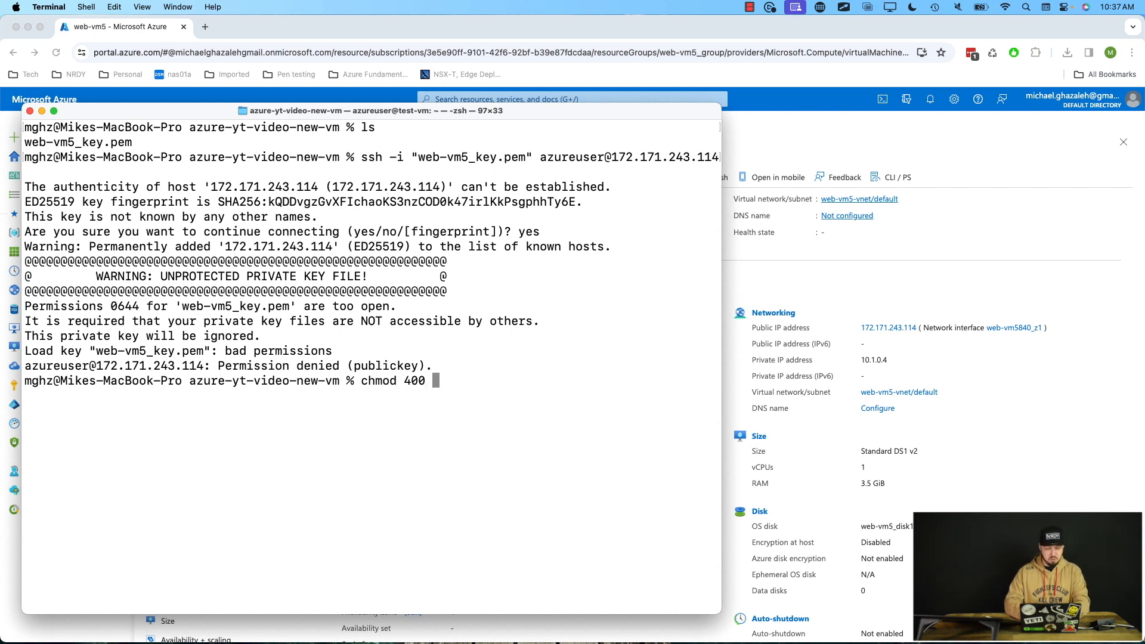
pyautogui.write('web')
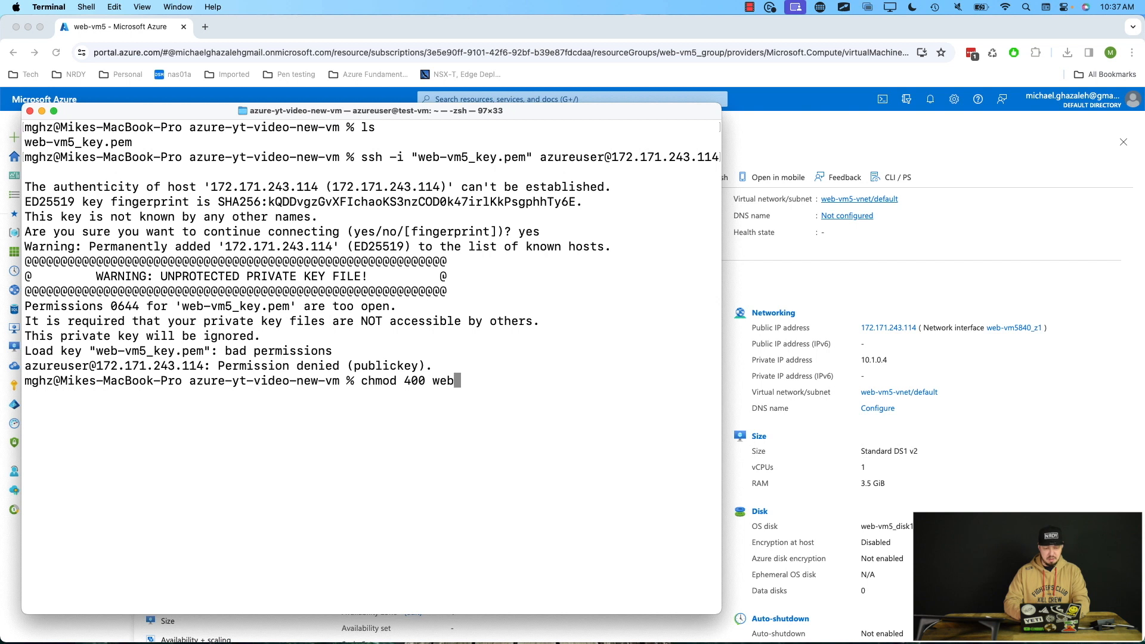
pyautogui.press('Tab')
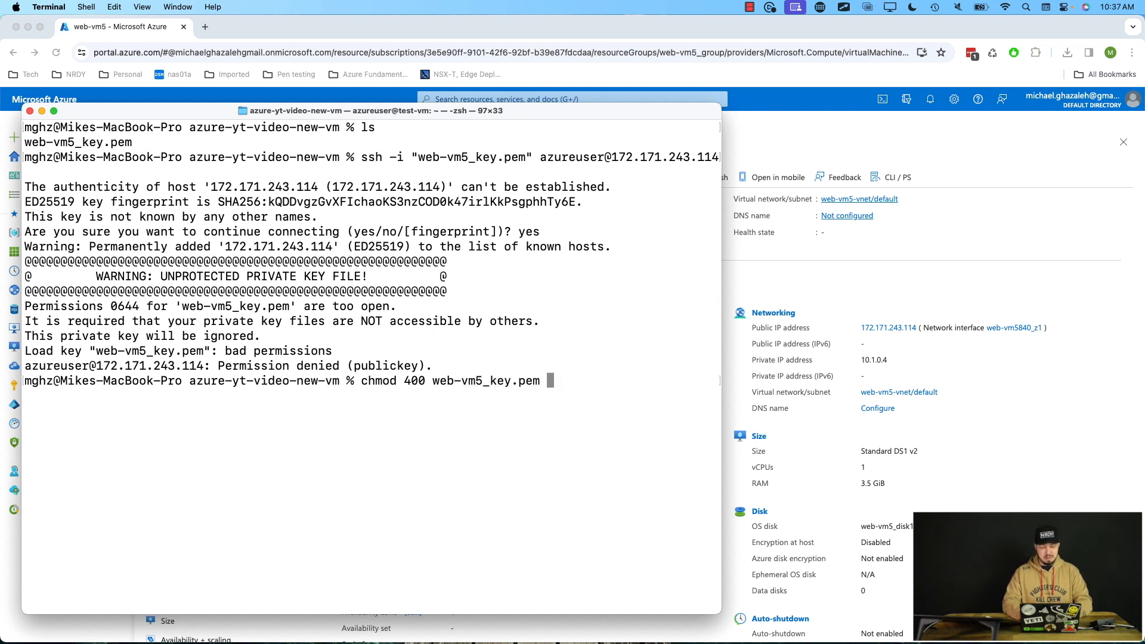
pyautogui.press('Return')
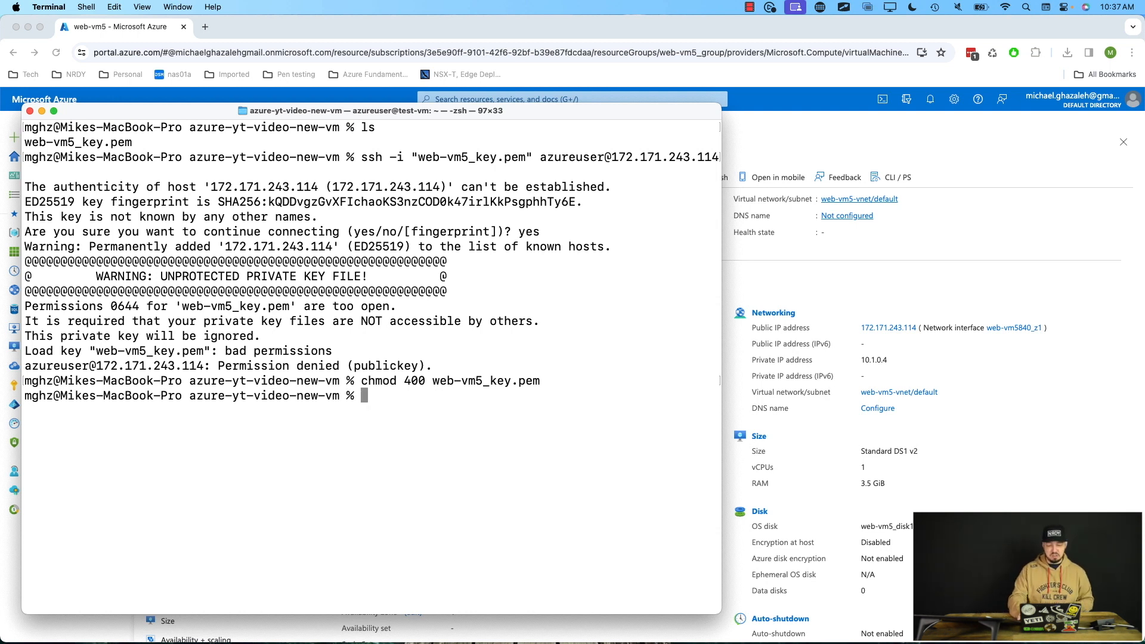
# Rerun the SSH command to log into web-vm5 as azureuser and review the Ubuntu welcome banner.
pyautogui.press('Up')
pyautogui.press('Up')
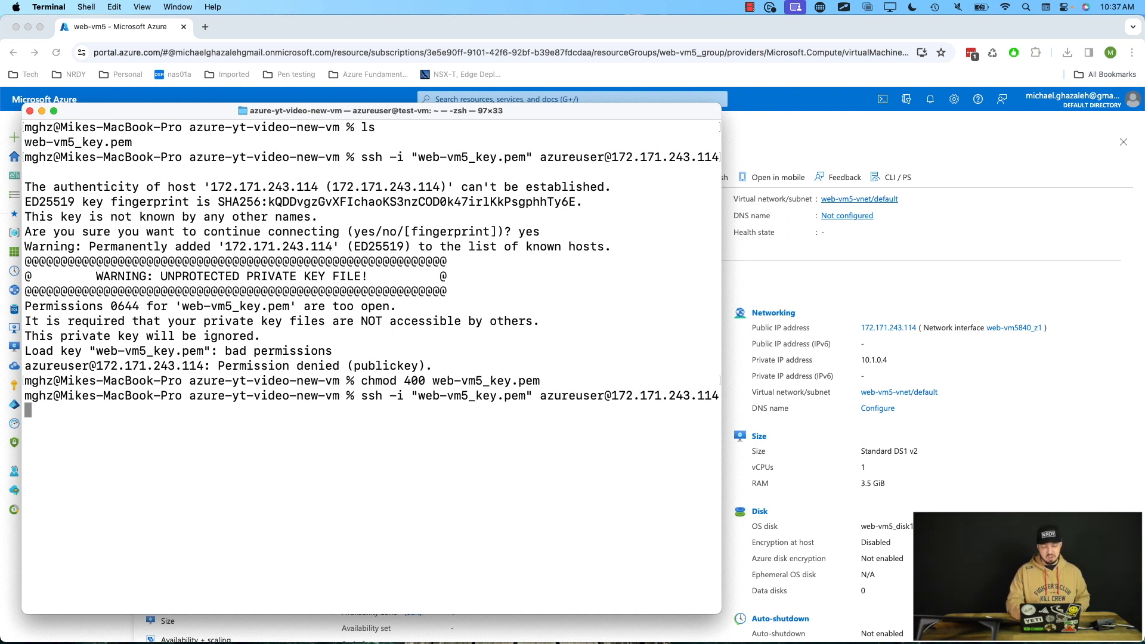
pyautogui.press('Return')
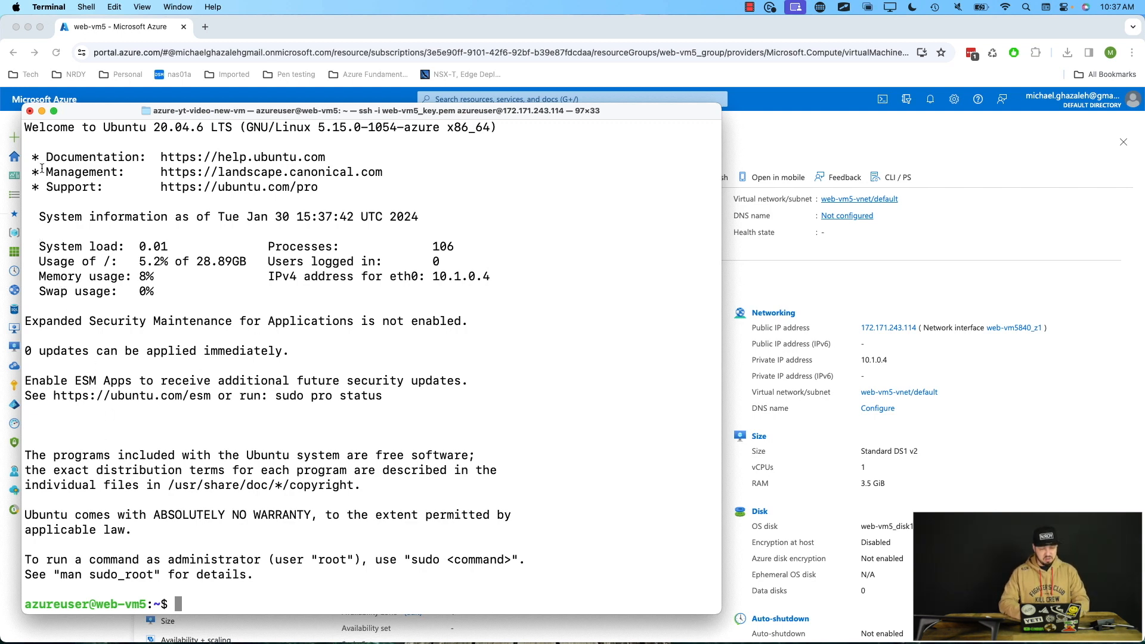
pyautogui.moveTo(25, 172); pyautogui.dragTo(89, 517)
pyautogui.click(128, 512)
pyautogui.moveTo(84, 131); pyautogui.dragTo(175, 130)
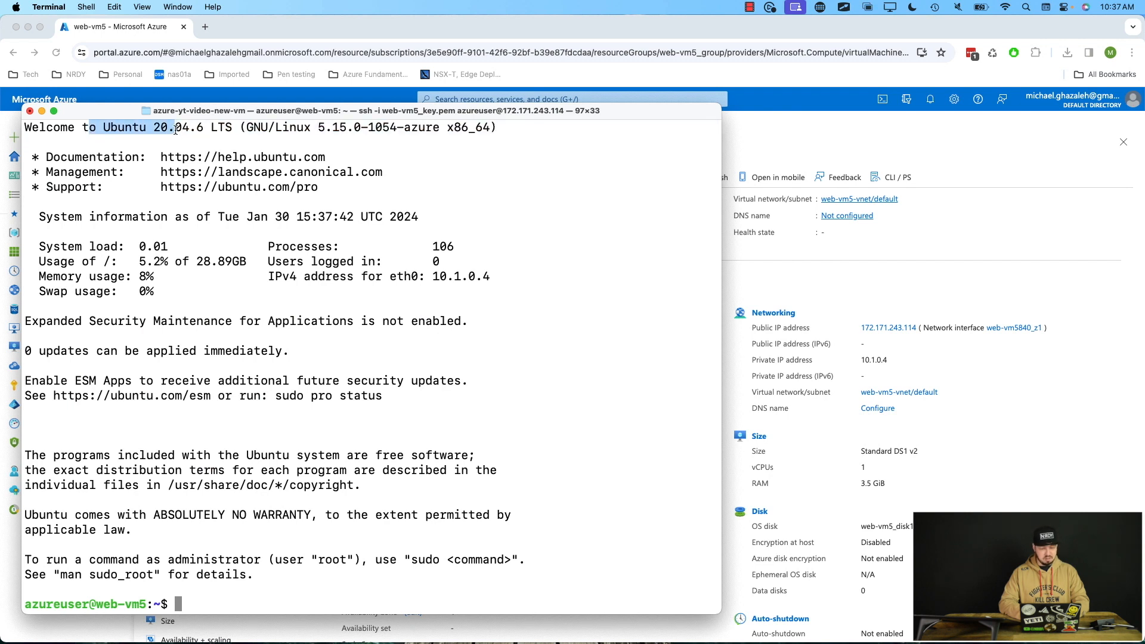
pyautogui.click(191, 470)
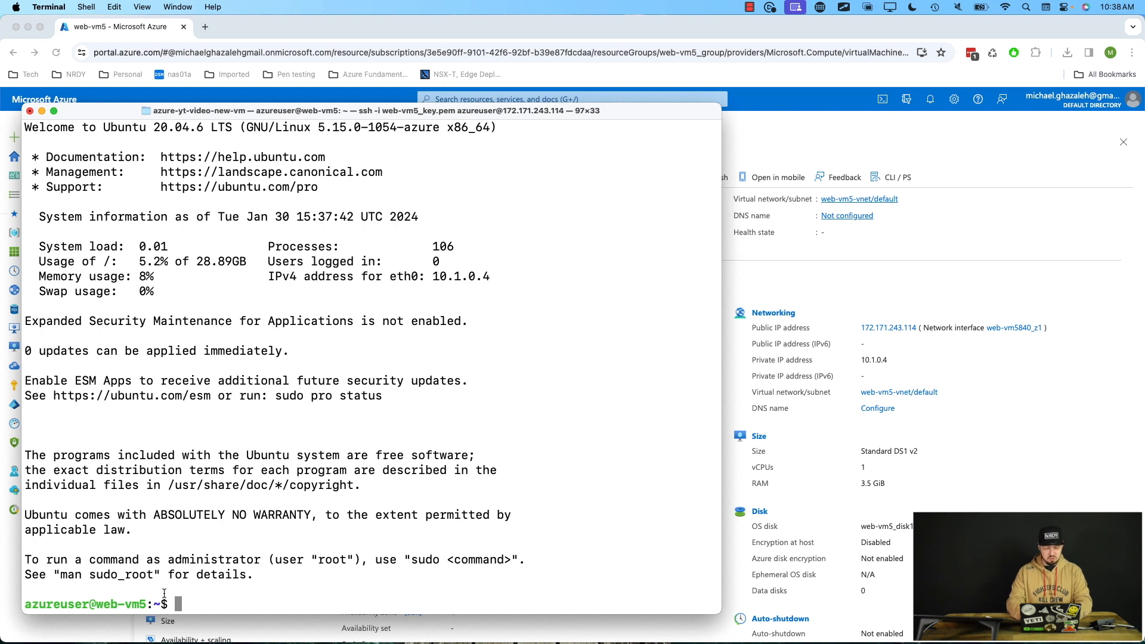
# List the home directory's contents and print the working directory on web-vm5.
pyautogui.write('ls')
pyautogui.press('Return')
pyautogui.write('pwd')
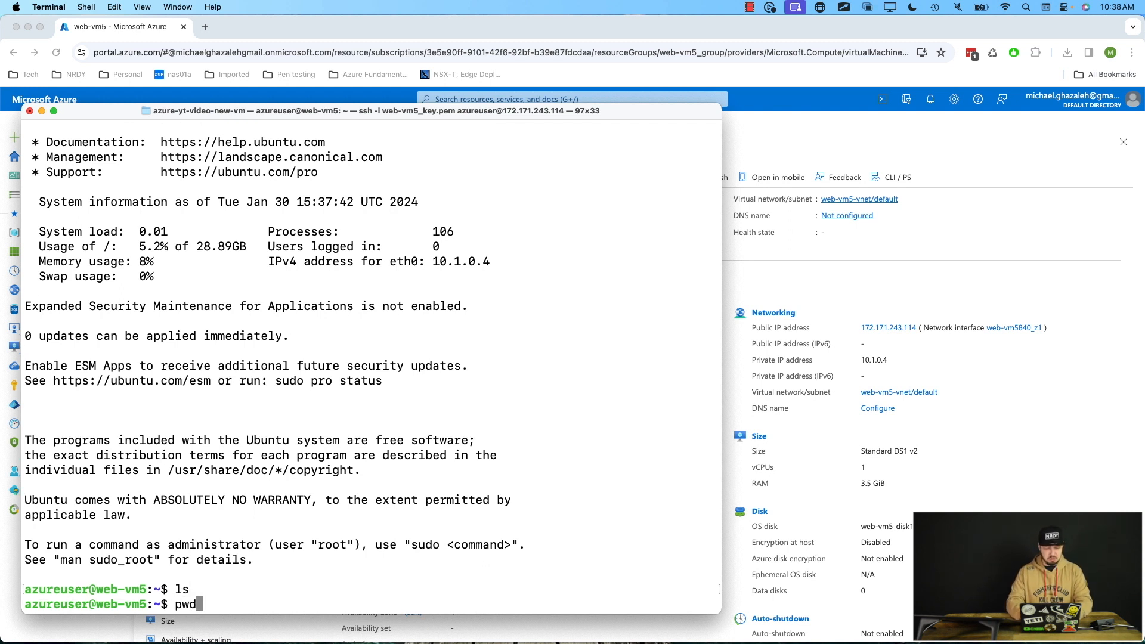
pyautogui.press('Return')
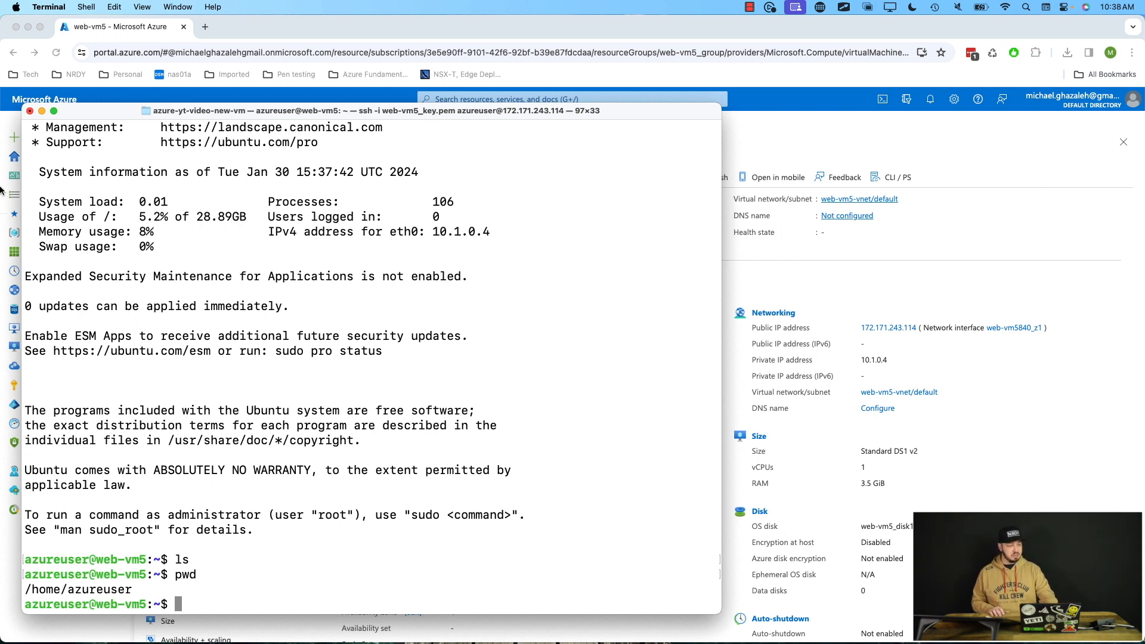
# Close the Terminal window, terminating the running SSH session.
pyautogui.click(30, 111)
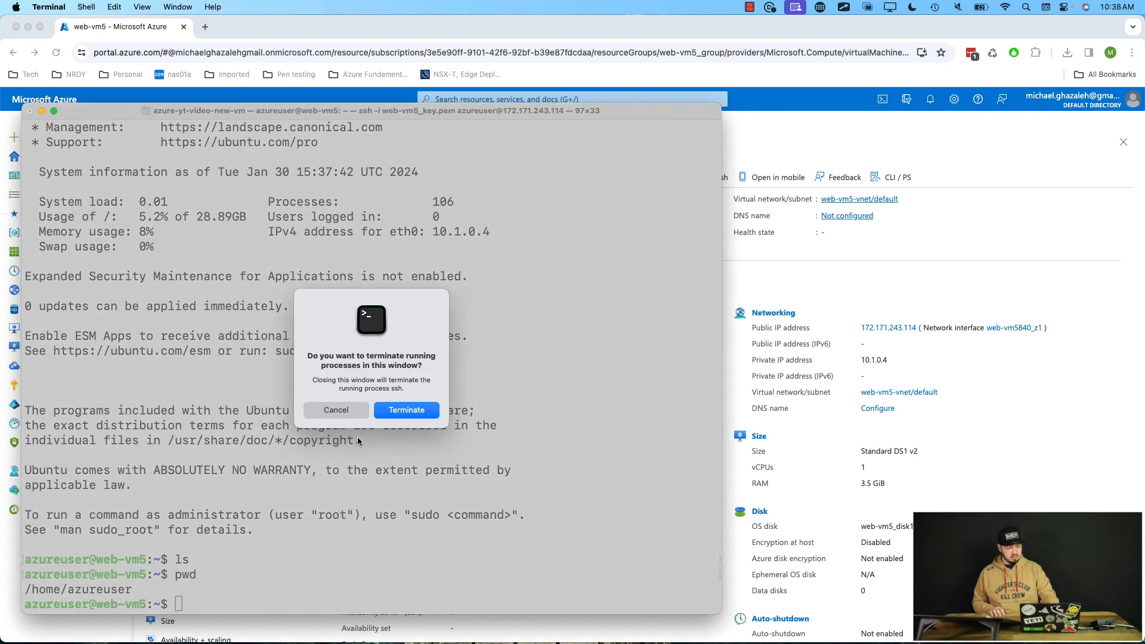
pyautogui.click(396, 404)
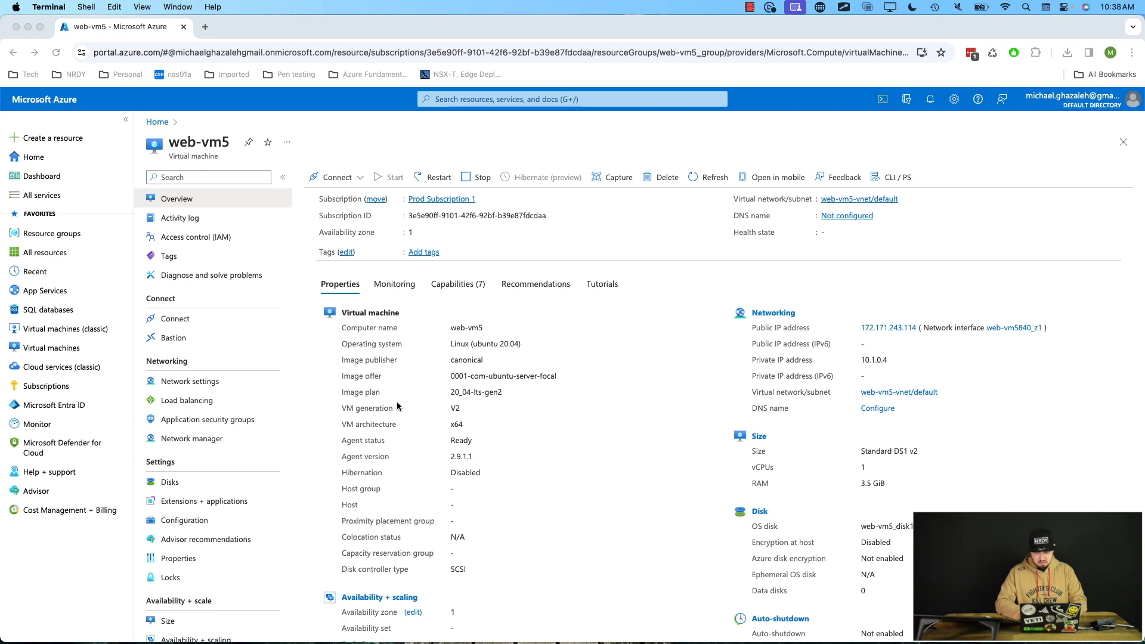
# Open web-vm5's network settings and review the network security group's inbound and outbound port rules.
pyautogui.scroll(3, 396, 403)
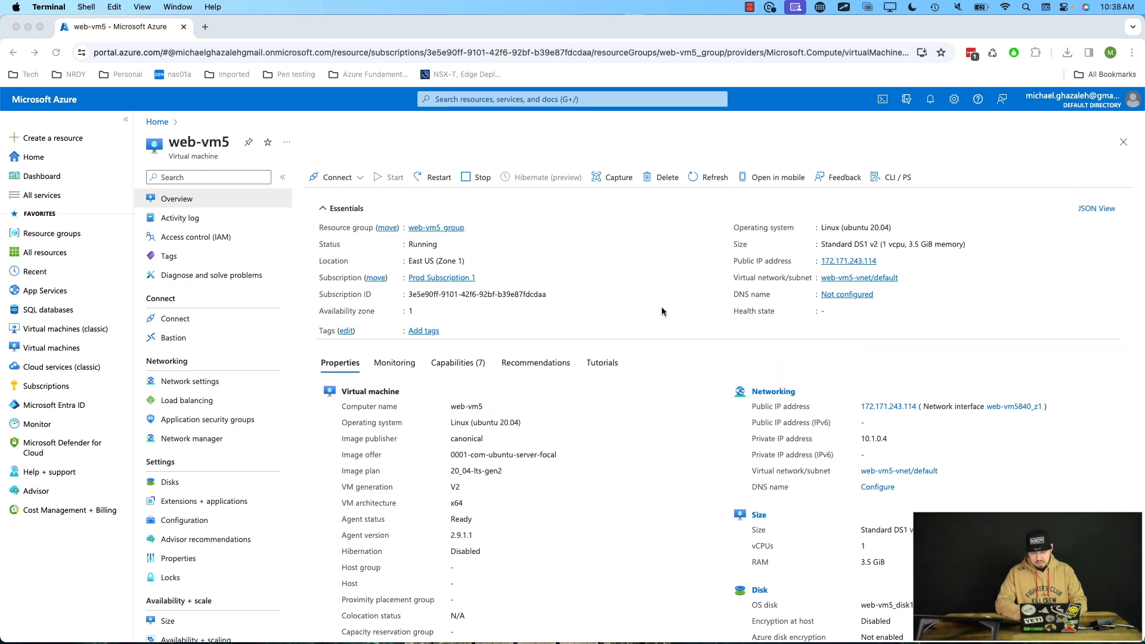
pyautogui.click(736, 280)
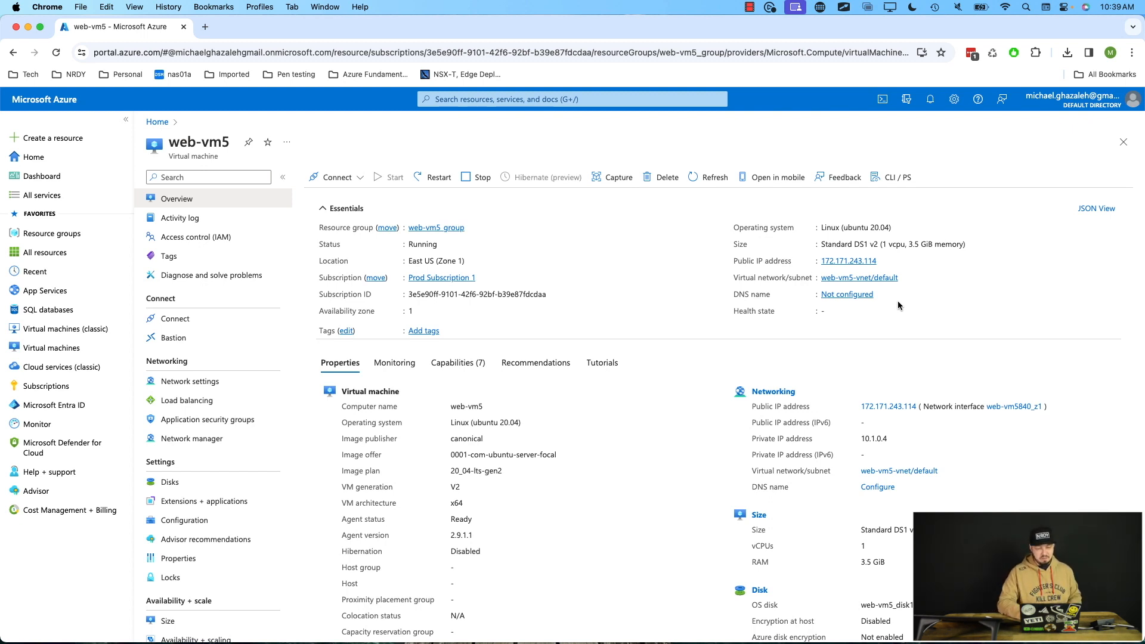
pyautogui.click(183, 384)
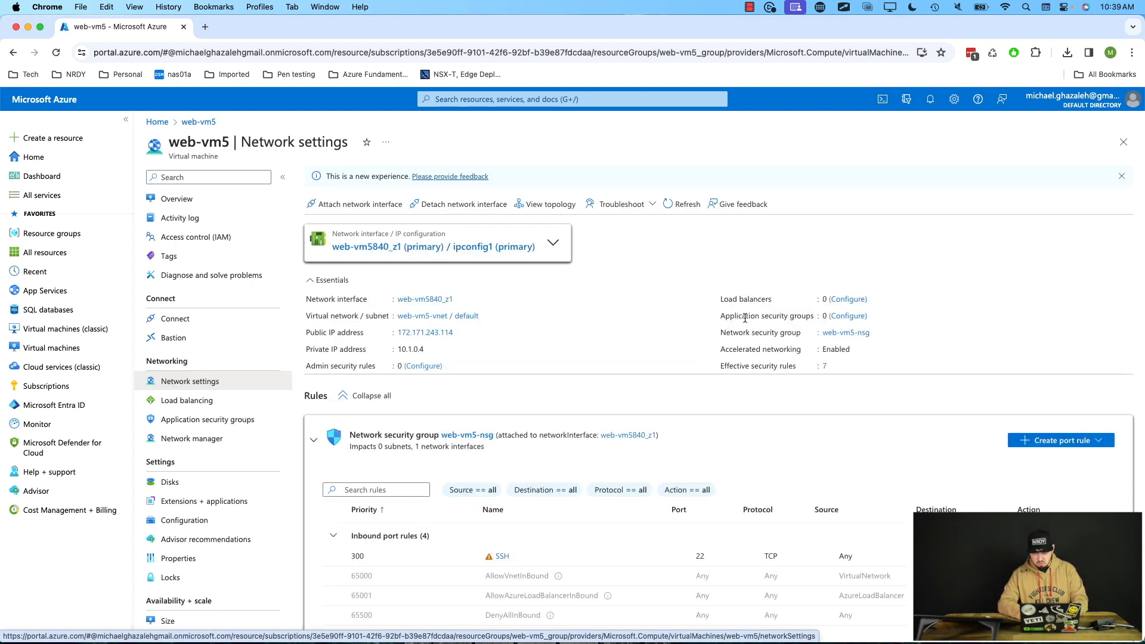
pyautogui.moveTo(720, 333); pyautogui.dragTo(814, 337)
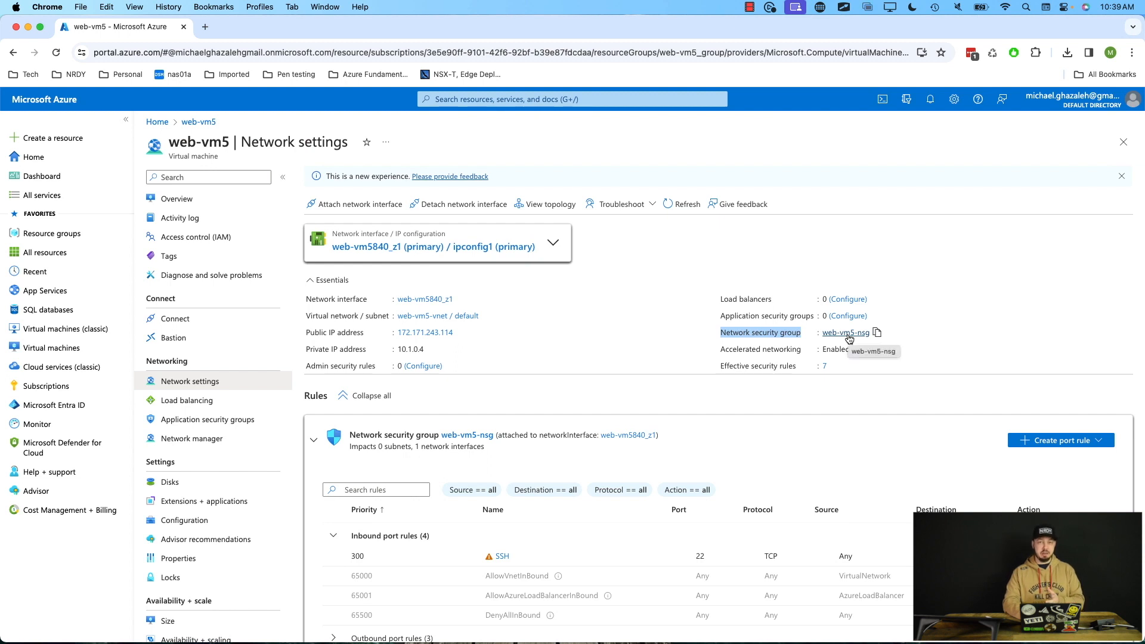
pyautogui.scroll(-2, 951, 354)
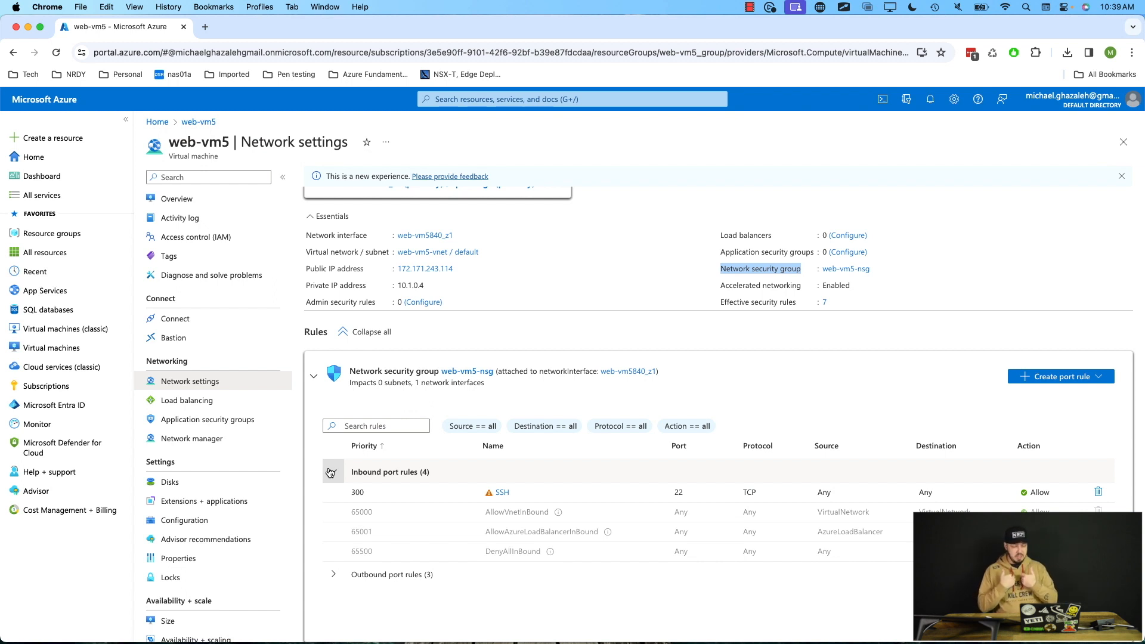
pyautogui.click(334, 575)
pyautogui.scroll(-2, 336, 577)
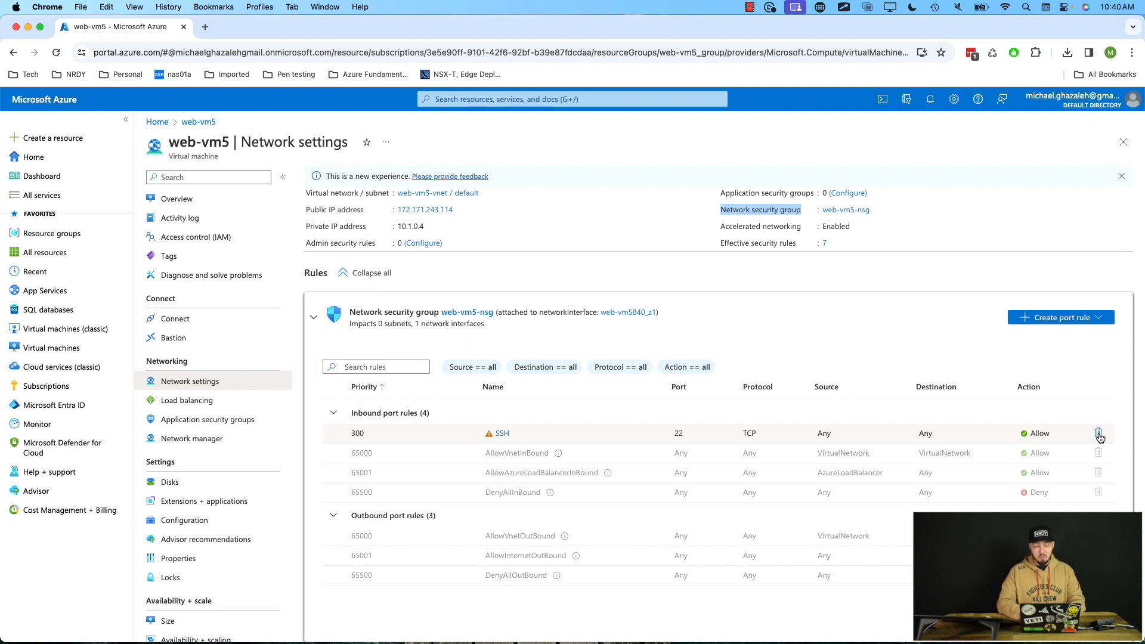
# Open the SSH inbound port rule and try the HTTP and Custom service options before restoring SSH.
pyautogui.click(501, 435)
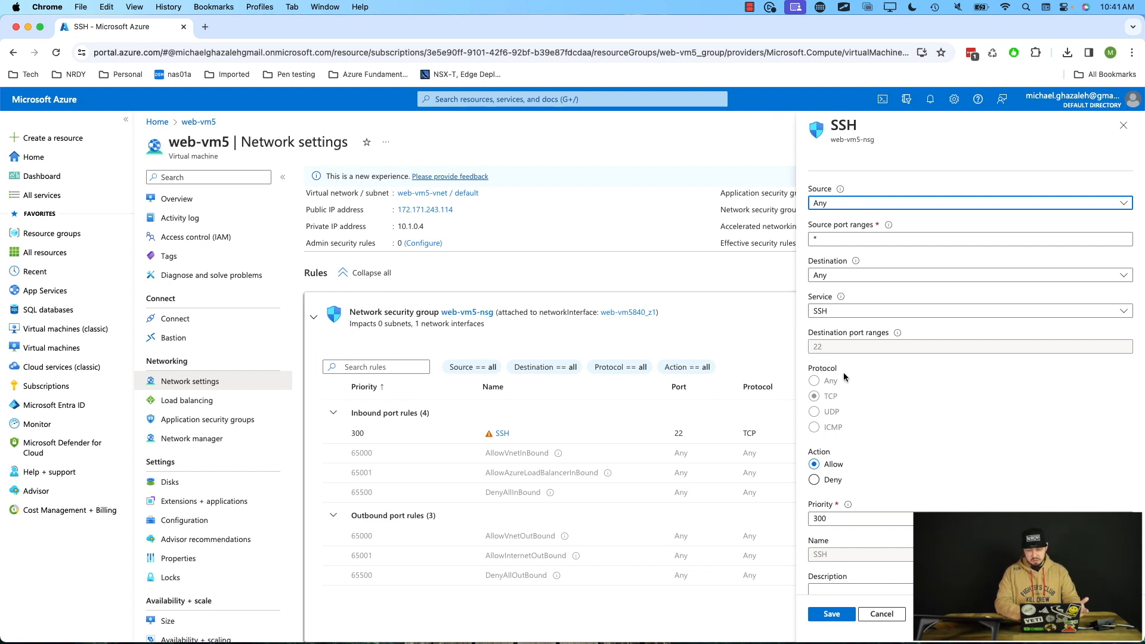
pyautogui.scroll(-2, 845, 377)
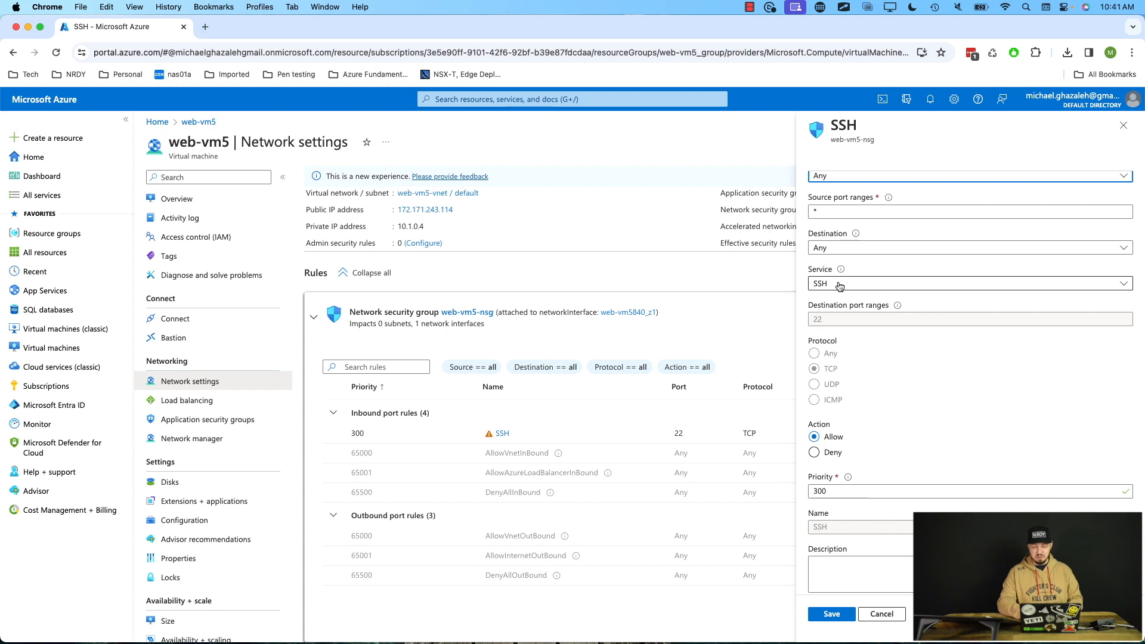
pyautogui.click(839, 284)
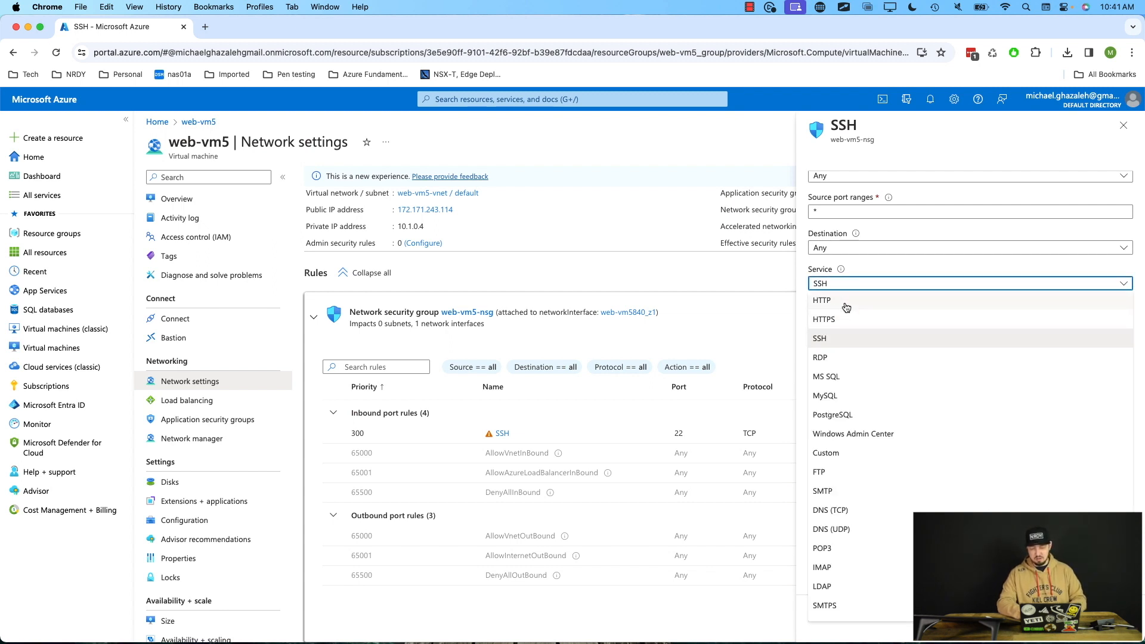
pyautogui.click(841, 301)
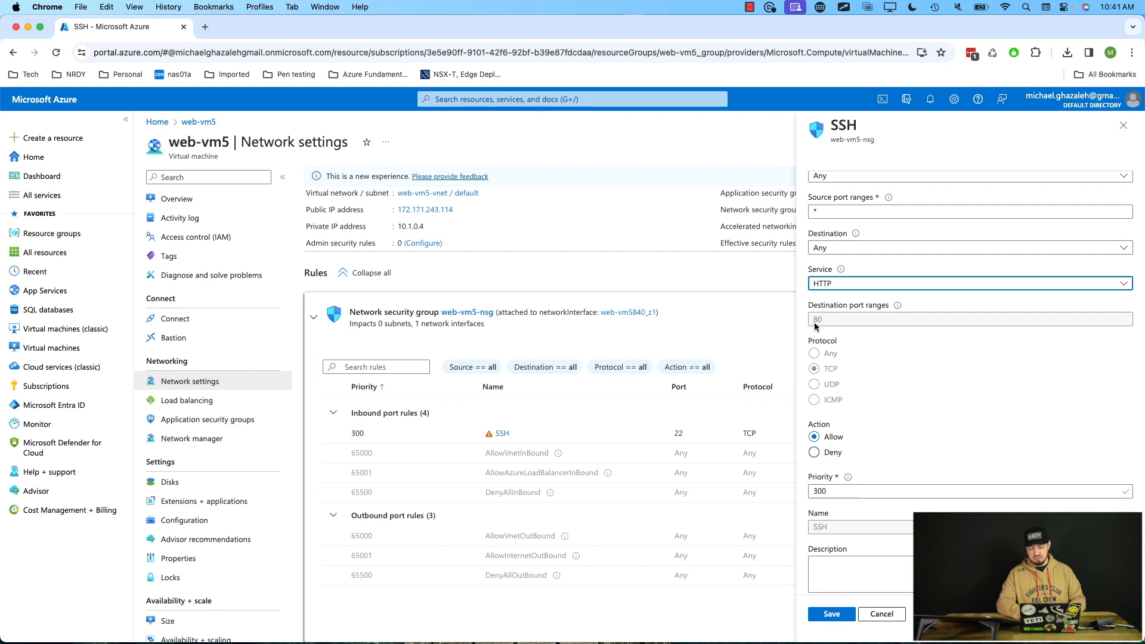
pyautogui.click(841, 286)
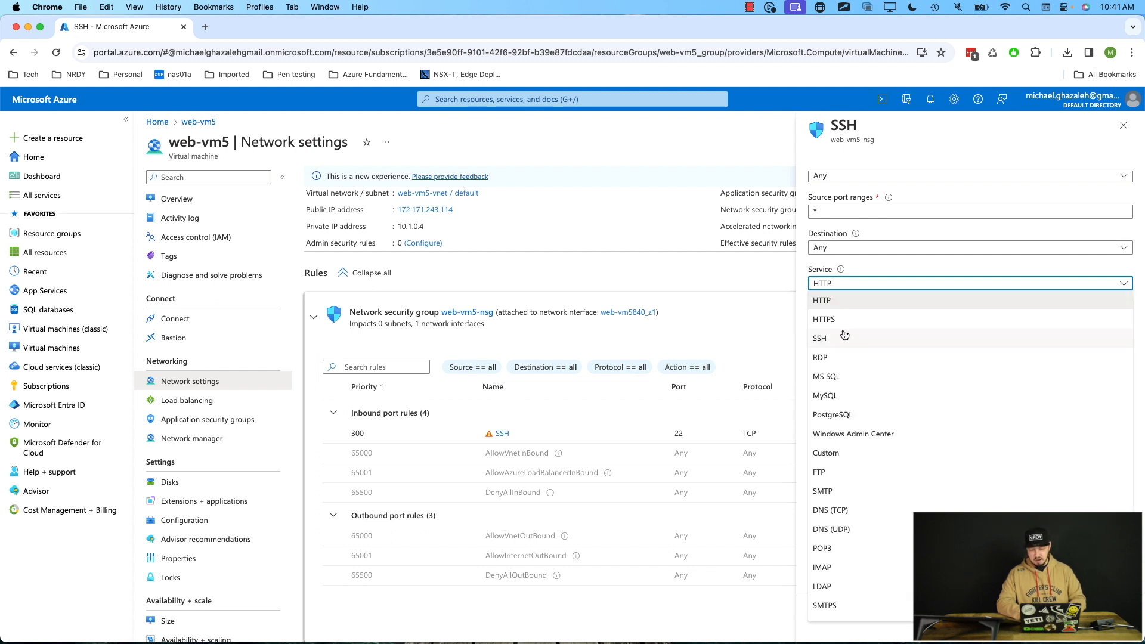
pyautogui.scroll(-5, 852, 363)
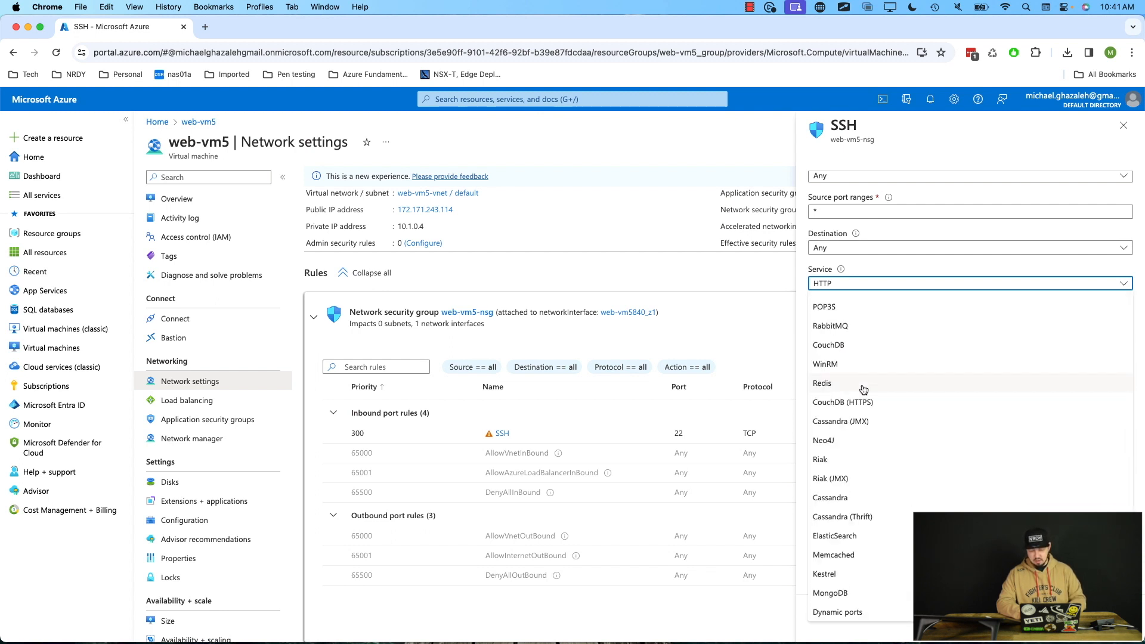
pyautogui.scroll(5, 863, 389)
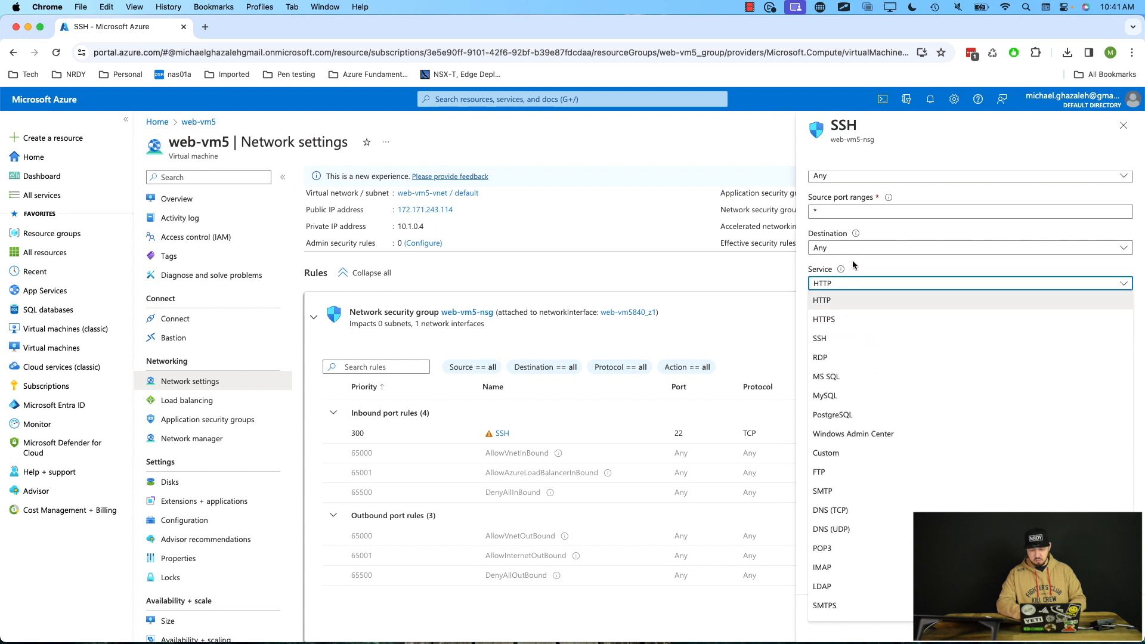
pyautogui.click(854, 453)
pyautogui.doubleClick(846, 318)
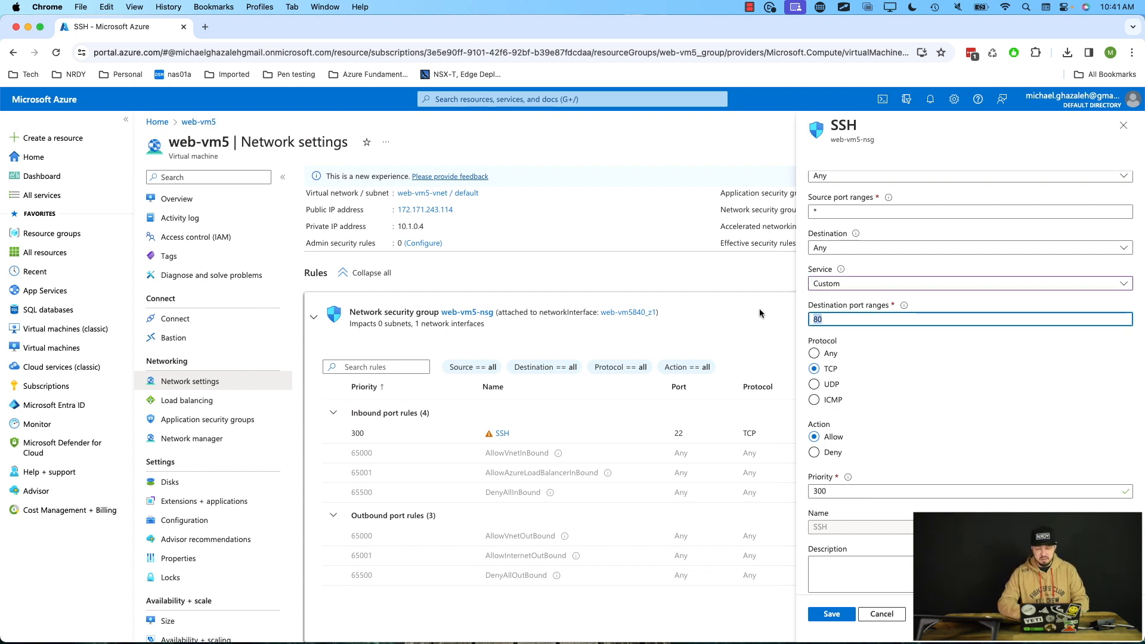
pyautogui.click(854, 294)
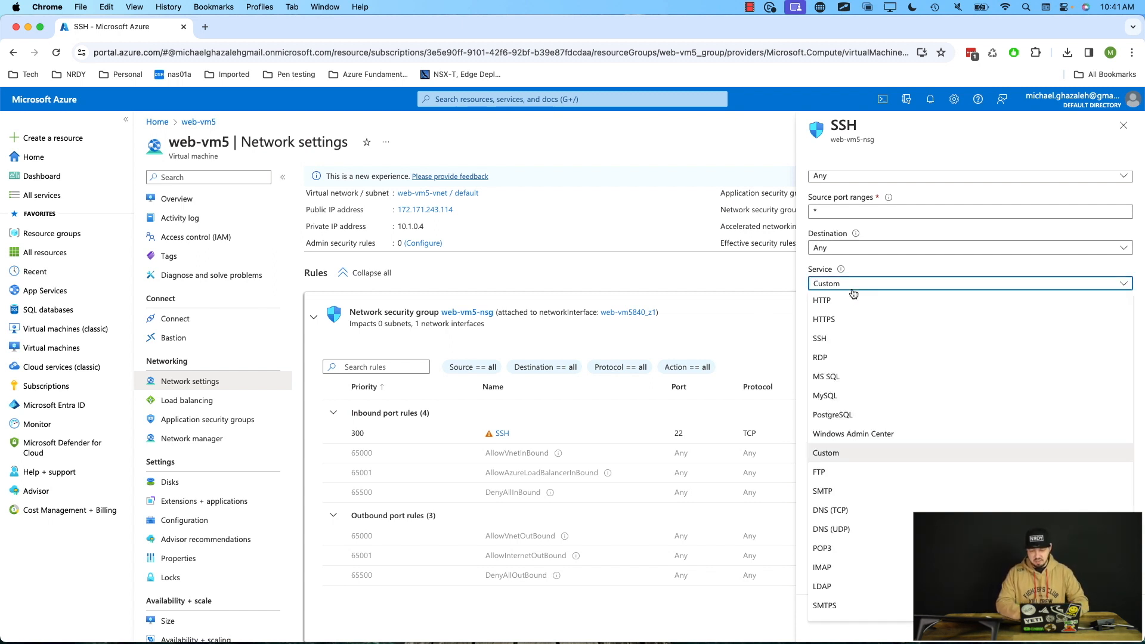
pyautogui.click(833, 339)
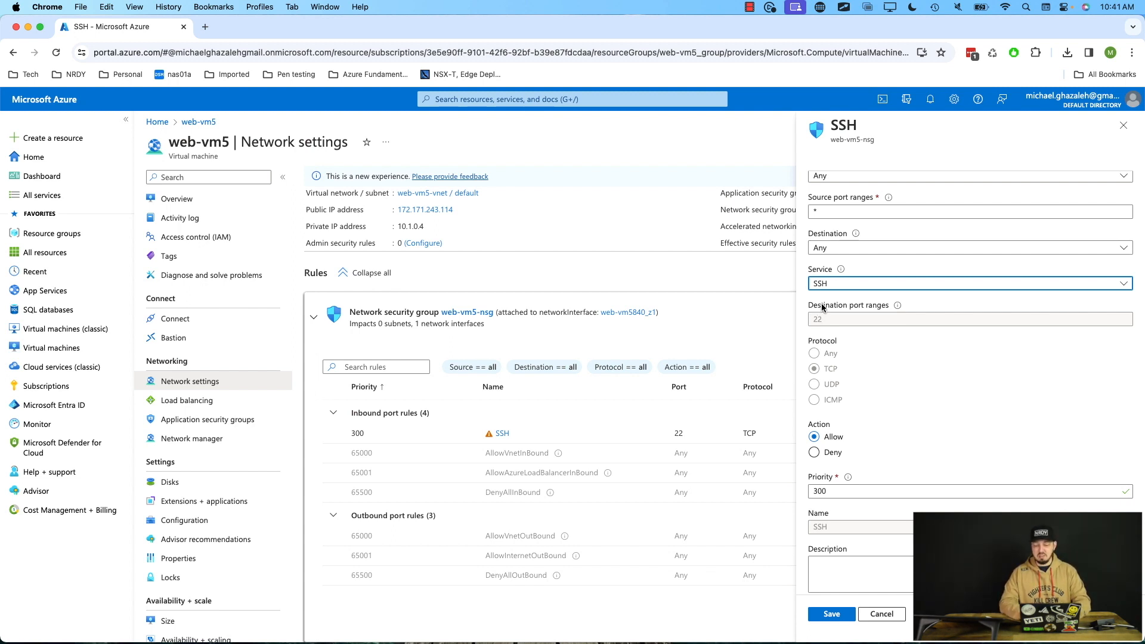
# Browse the rule's source options, then cancel the edit and discard the unsaved changes.
pyautogui.scroll(1, 822, 307)
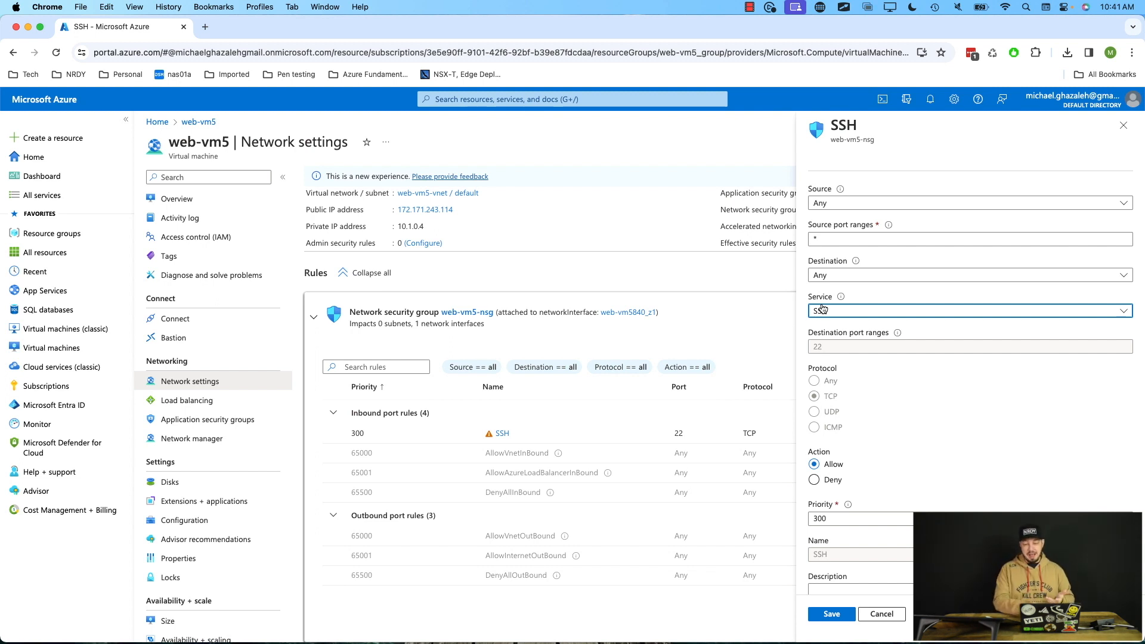
pyautogui.click(828, 205)
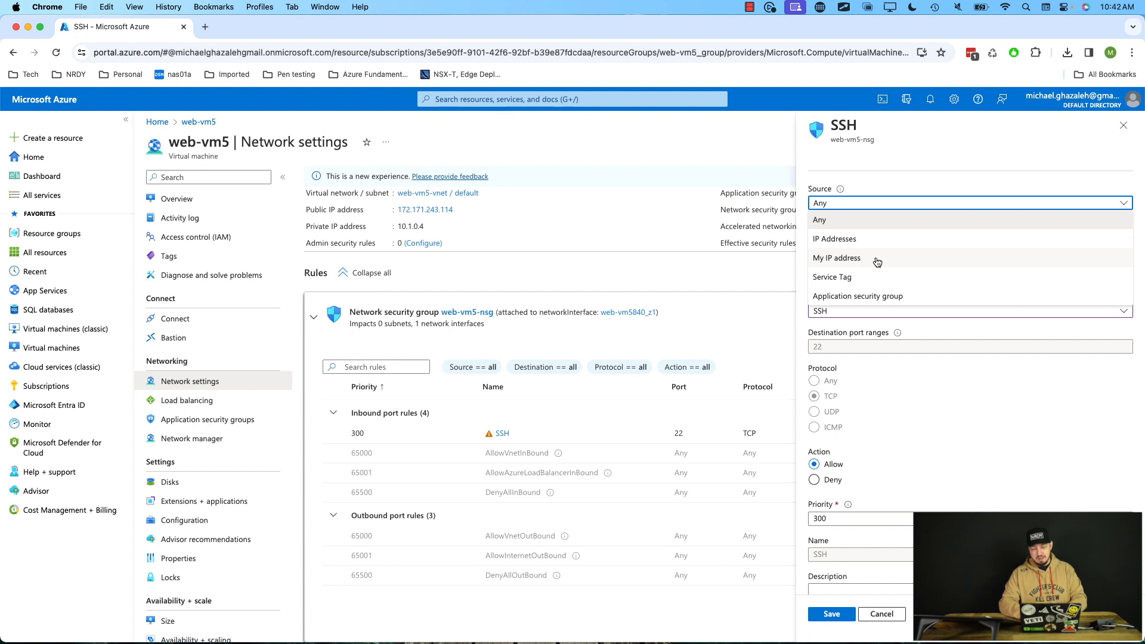
pyautogui.click(887, 166)
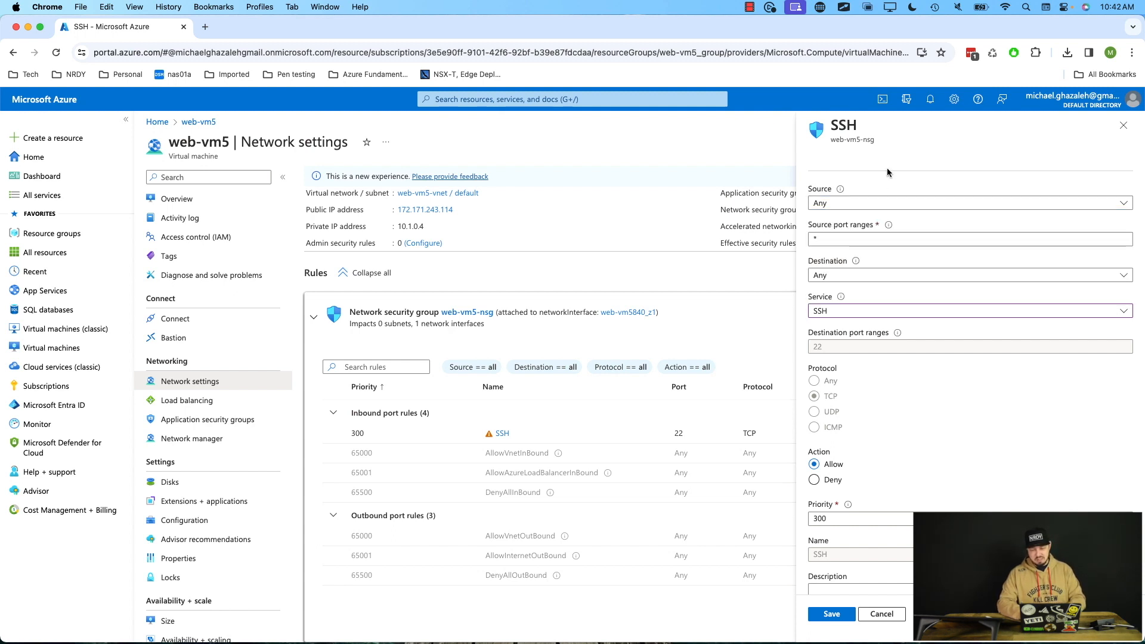
pyautogui.click(881, 614)
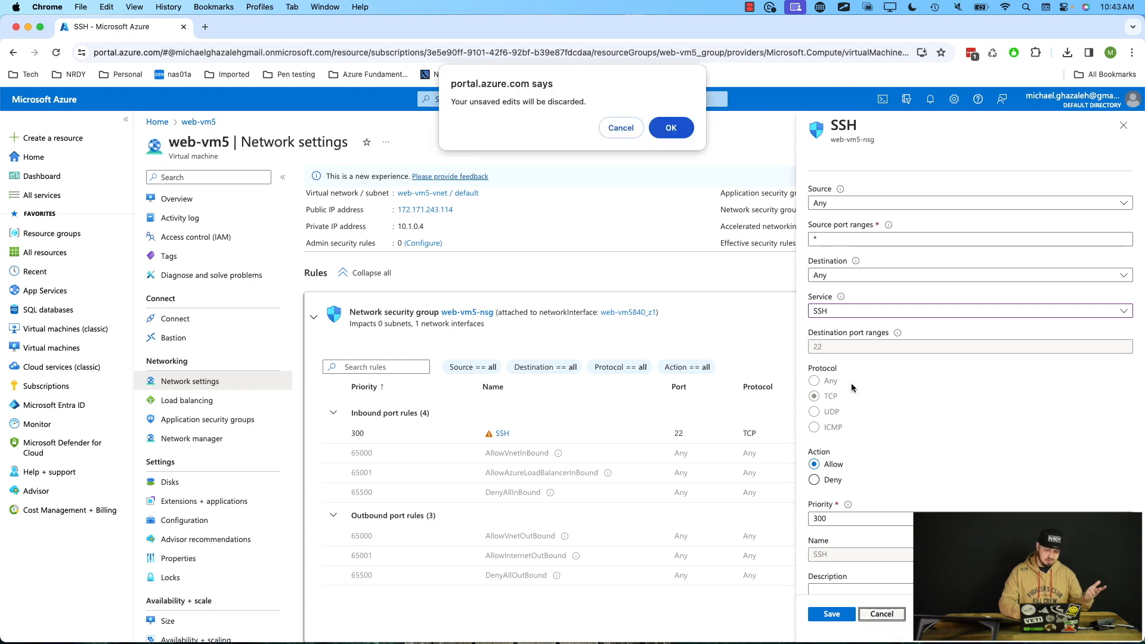
pyautogui.click(672, 127)
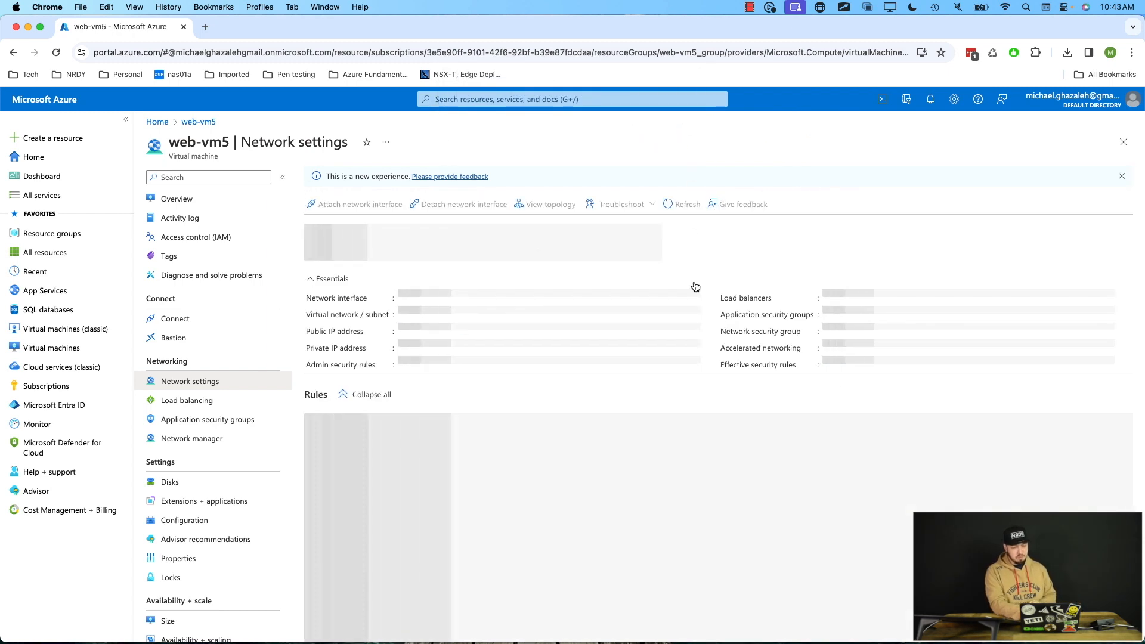